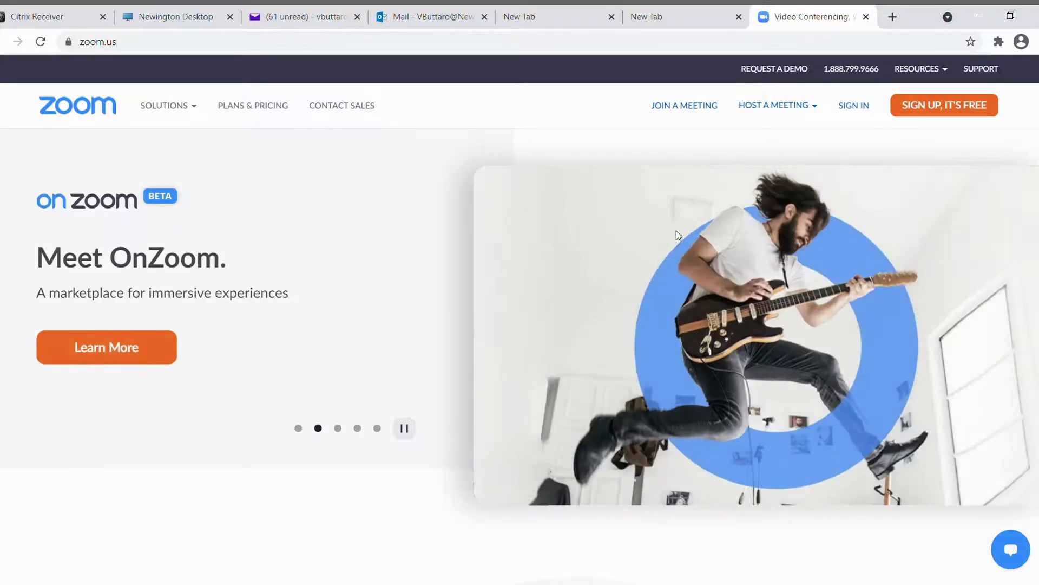
# Begin a free sign-up and verify the date of birth as the 6th, 1991.
pyautogui.click(967, 115)
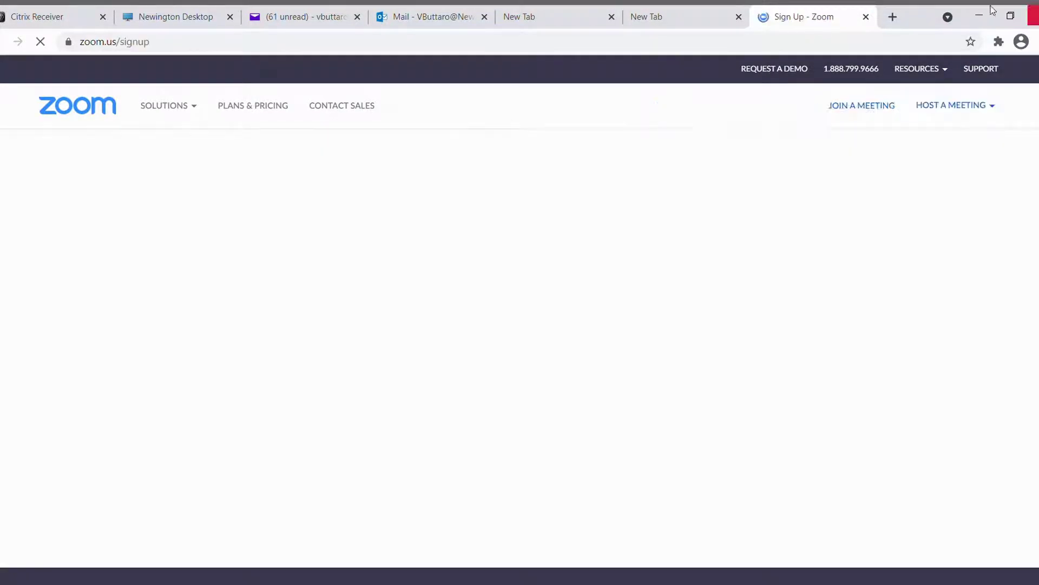
pyautogui.click(423, 239)
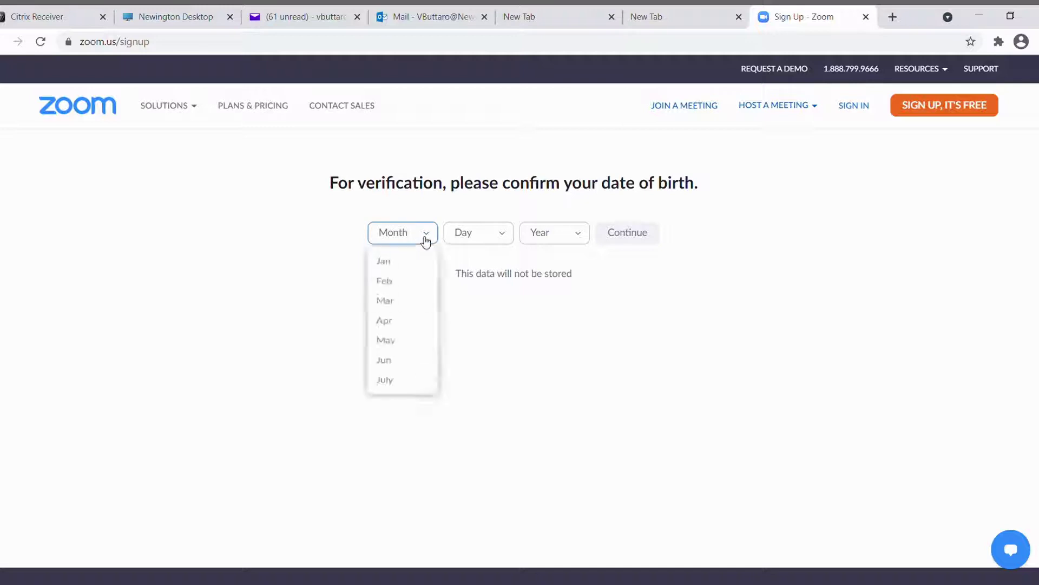
pyautogui.click(494, 240)
pyautogui.scroll(-4, 471, 362)
pyautogui.scroll(3, 471, 352)
pyautogui.scroll(3, 457, 279)
pyautogui.click(472, 305)
pyautogui.click(533, 238)
pyautogui.scroll(-20, 555, 371)
pyautogui.scroll(-9, 555, 371)
pyautogui.scroll(2, 539, 330)
pyautogui.scroll(3, 549, 295)
pyautogui.click(557, 388)
pyautogui.click(626, 238)
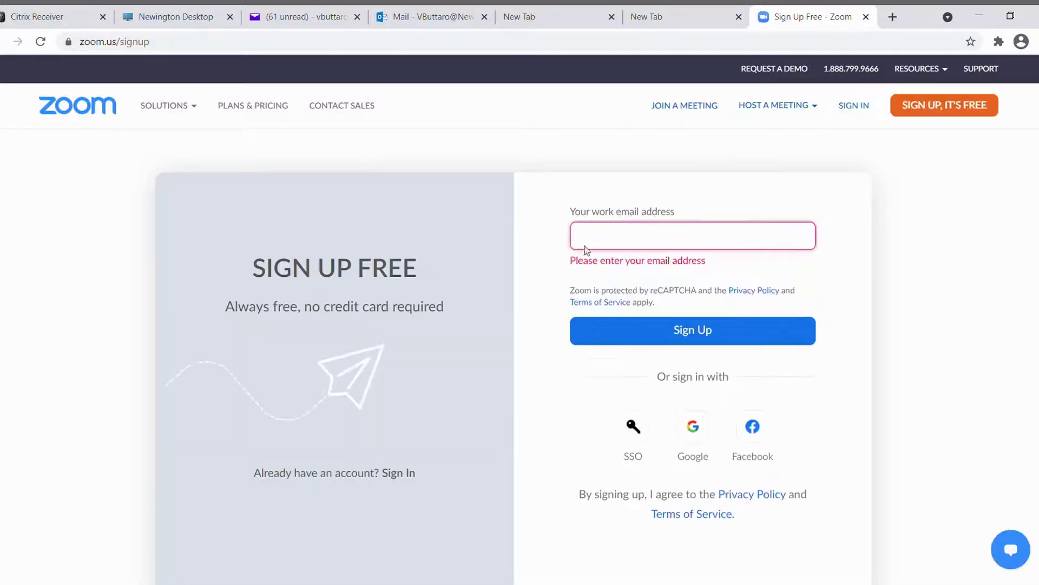
# Enter the account e-mail address and submit the sign-up.
pyautogui.write('vb')
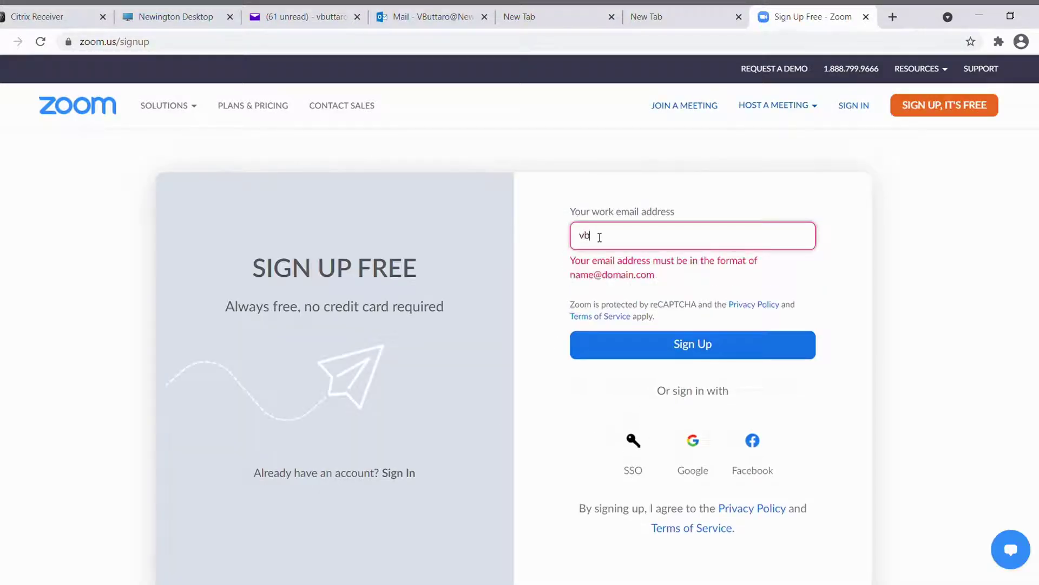
pyautogui.click(593, 295)
pyautogui.click(665, 324)
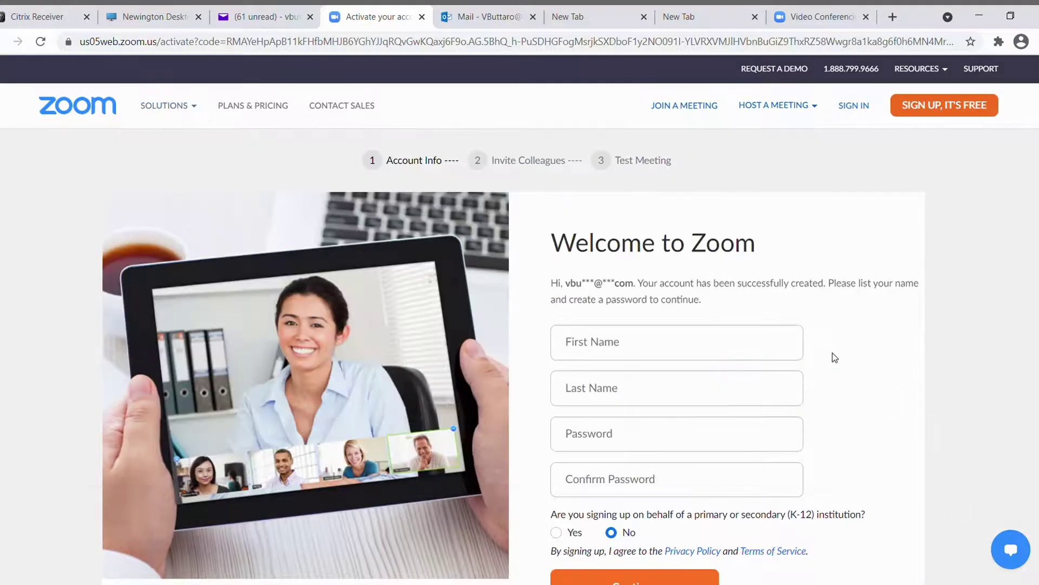
# Enter the account holder's first and last name.
pyautogui.scroll(-3, 842, 360)
pyautogui.scroll(1, 841, 360)
pyautogui.click(606, 273)
pyautogui.press('Tab')
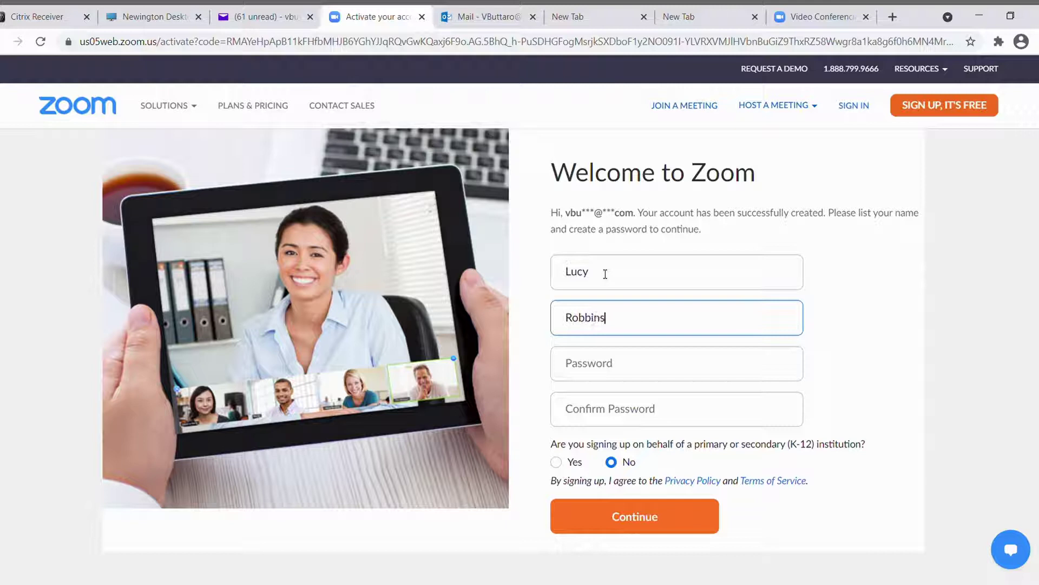
# Enter the account password and repeat it in Confirm Password.
pyautogui.click(613, 375)
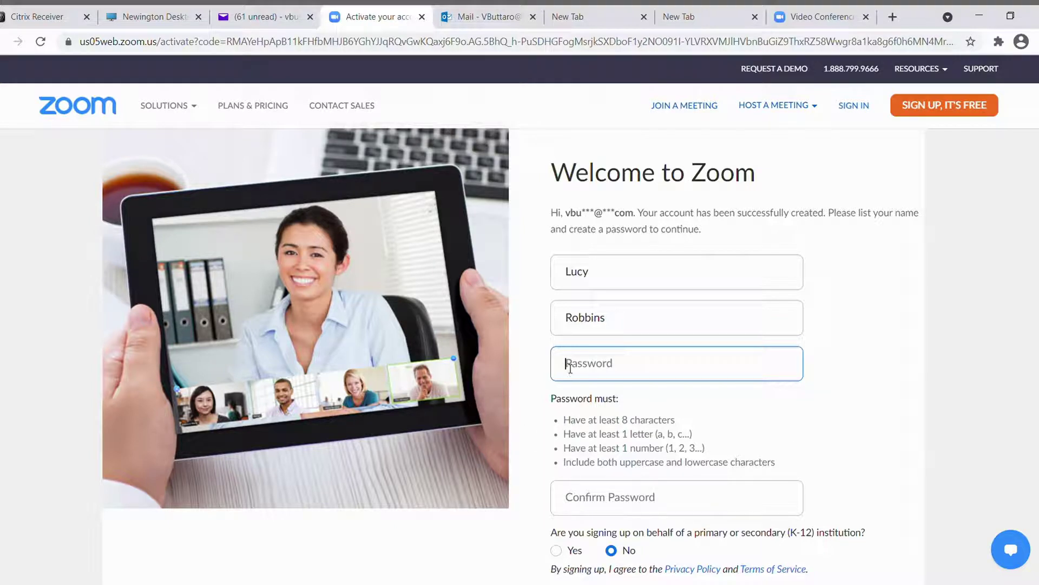
pyautogui.write('xxxx')
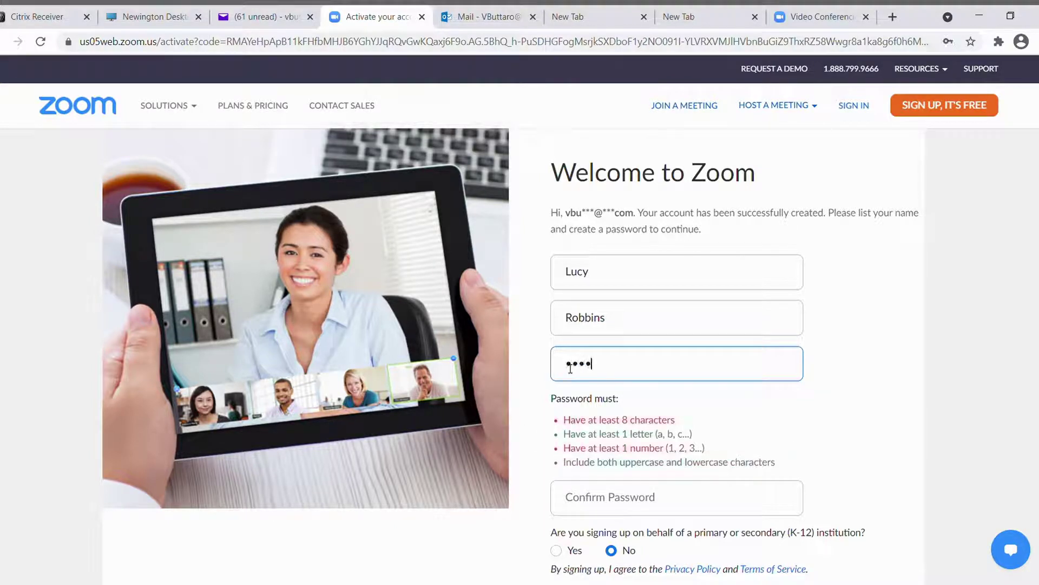
pyautogui.write('xxx')
pyautogui.click(636, 511)
pyautogui.write('xxxx')
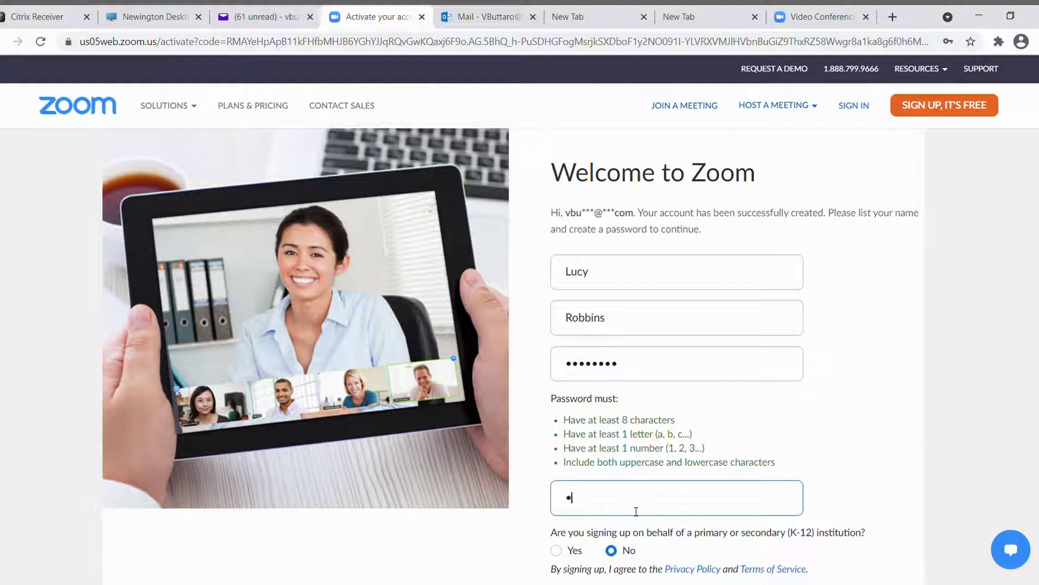
pyautogui.write('xxx')
pyautogui.scroll(-5, 636, 511)
# Submit the name and password, then skip inviting colleagues.
pyautogui.click(608, 322)
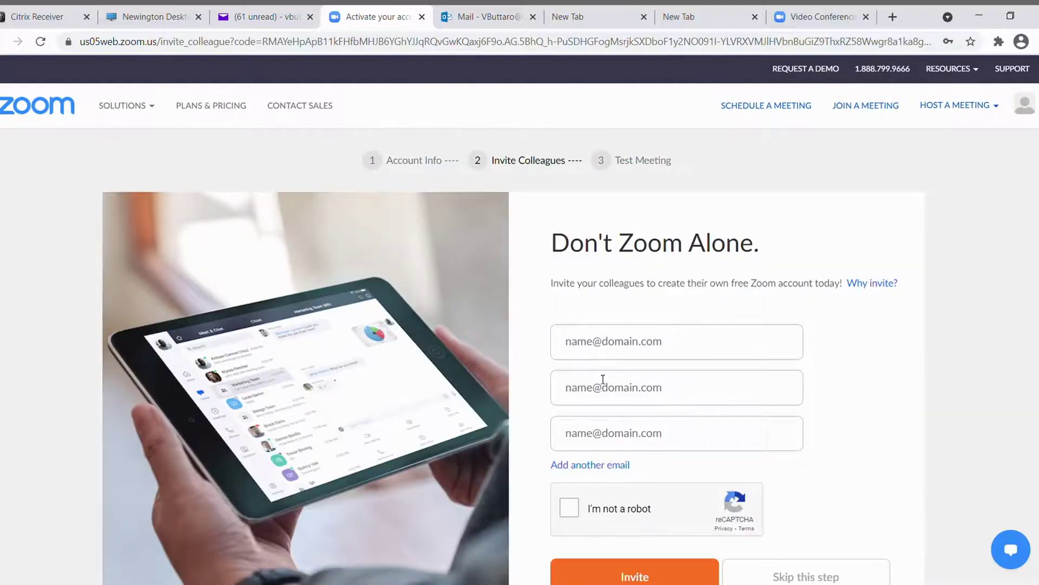
pyautogui.scroll(-3, 604, 380)
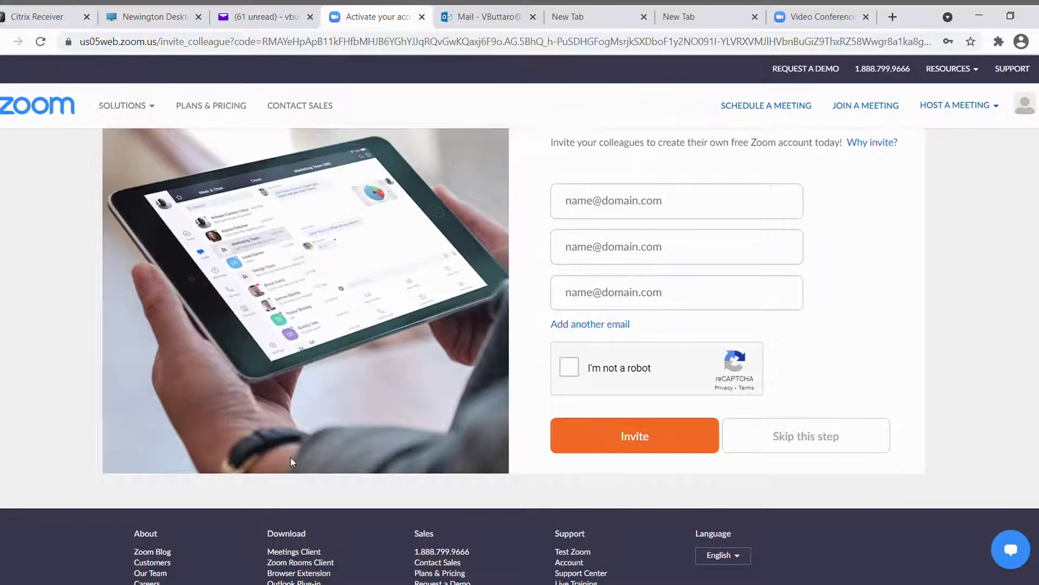
pyautogui.scroll(3, 291, 456)
pyautogui.scroll(-1, 267, 440)
pyautogui.click(836, 511)
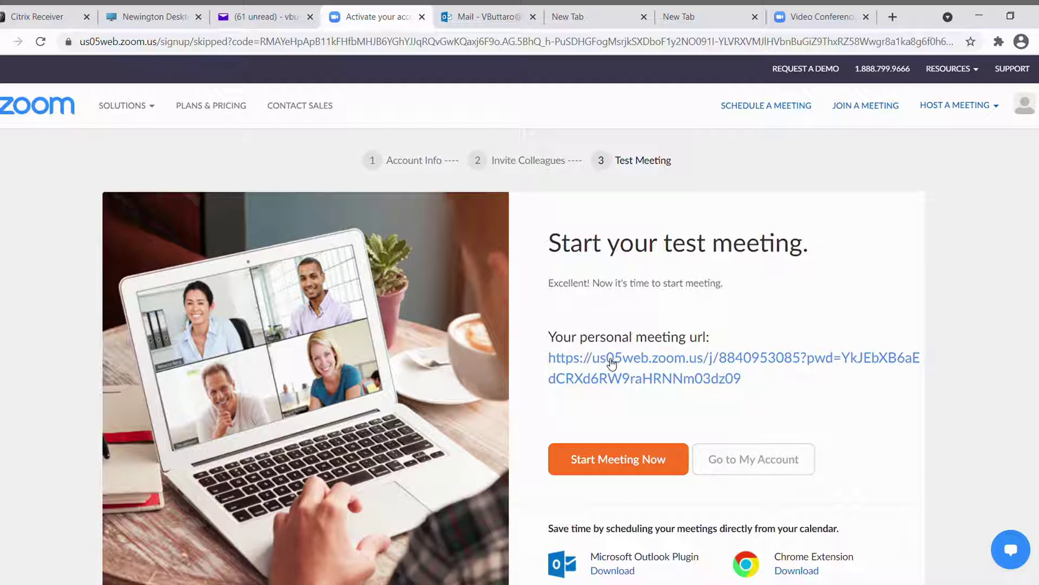
# Open the personal meeting link, decline the desktop app, and join from the browser.
pyautogui.click(612, 363)
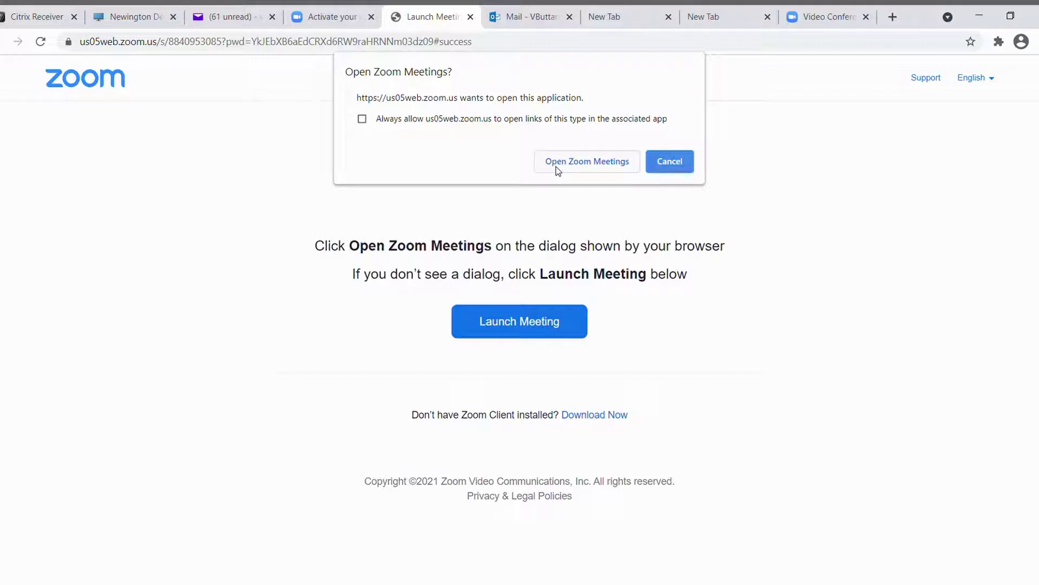
pyautogui.click(662, 161)
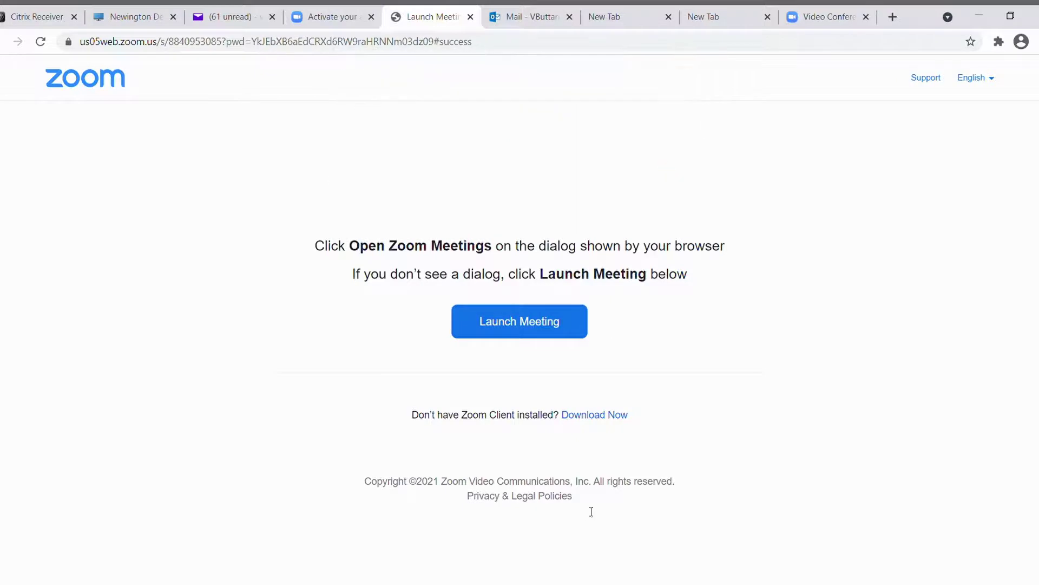
pyautogui.click(519, 333)
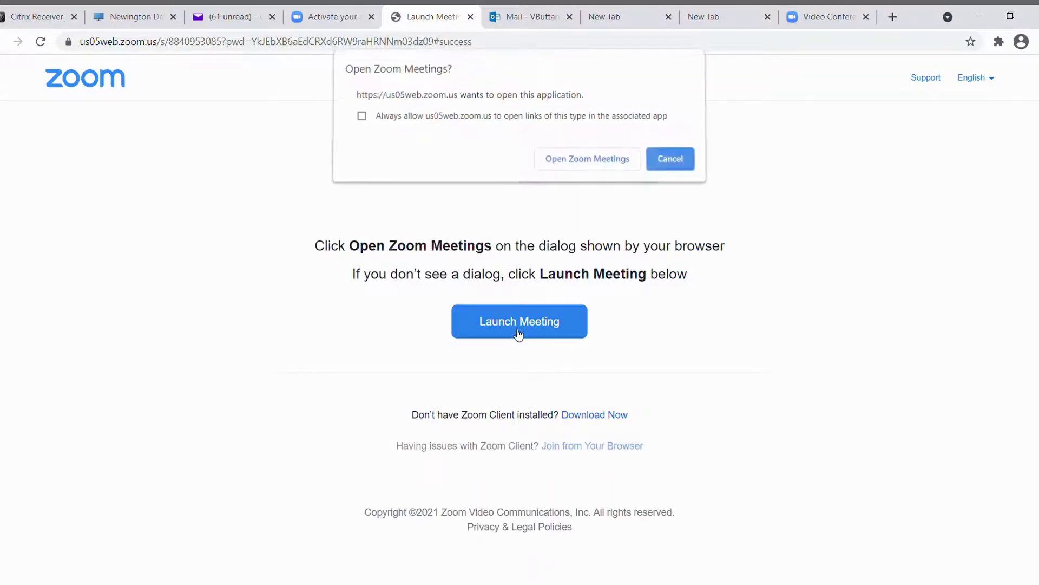
pyautogui.click(666, 162)
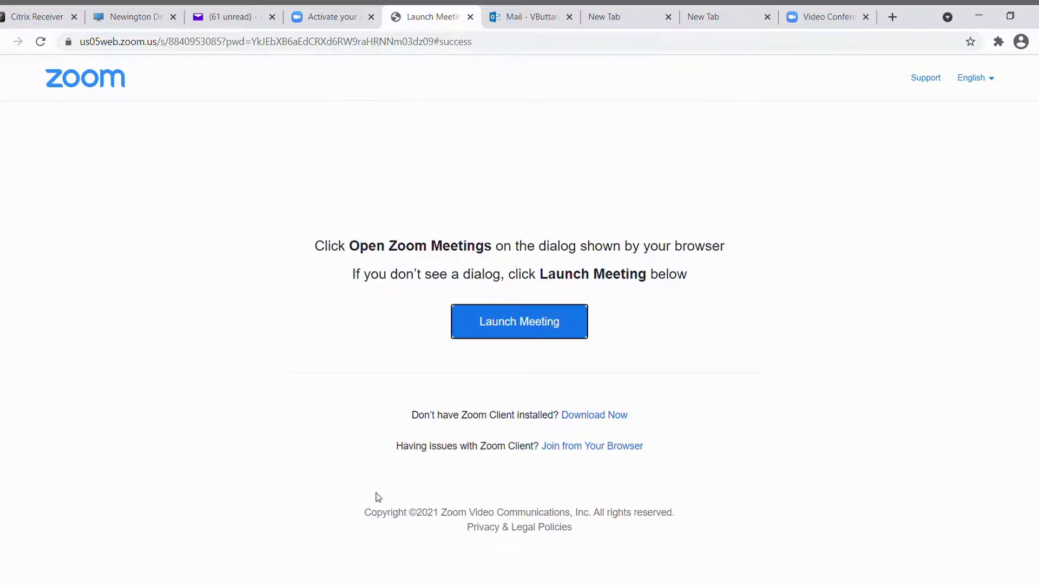
pyautogui.moveTo(400, 451); pyautogui.dragTo(645, 443)
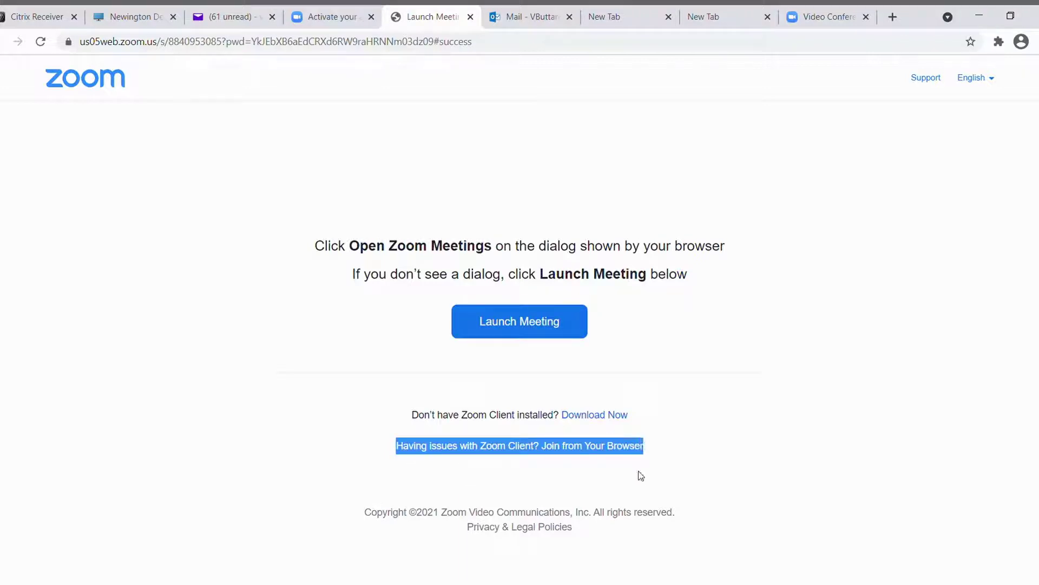
pyautogui.click(573, 447)
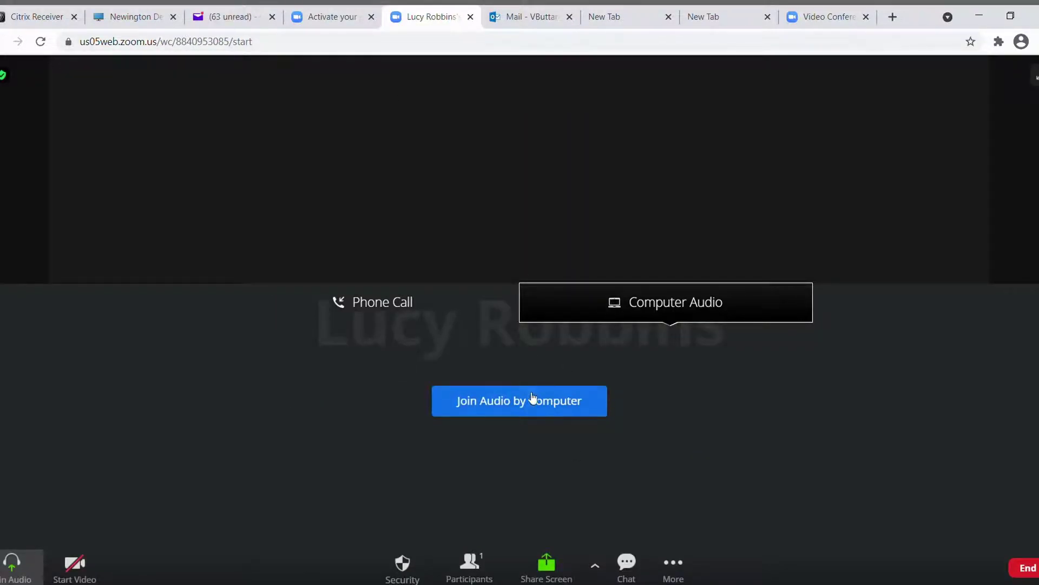
# Join audio by computer and review the microphone and speaker options.
pyautogui.click(521, 406)
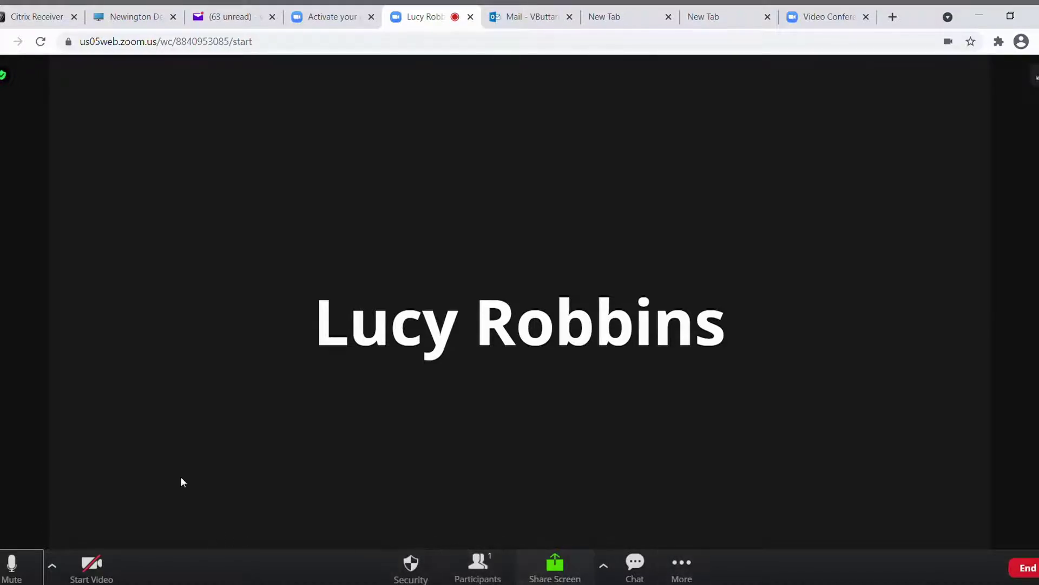
pyautogui.click(53, 567)
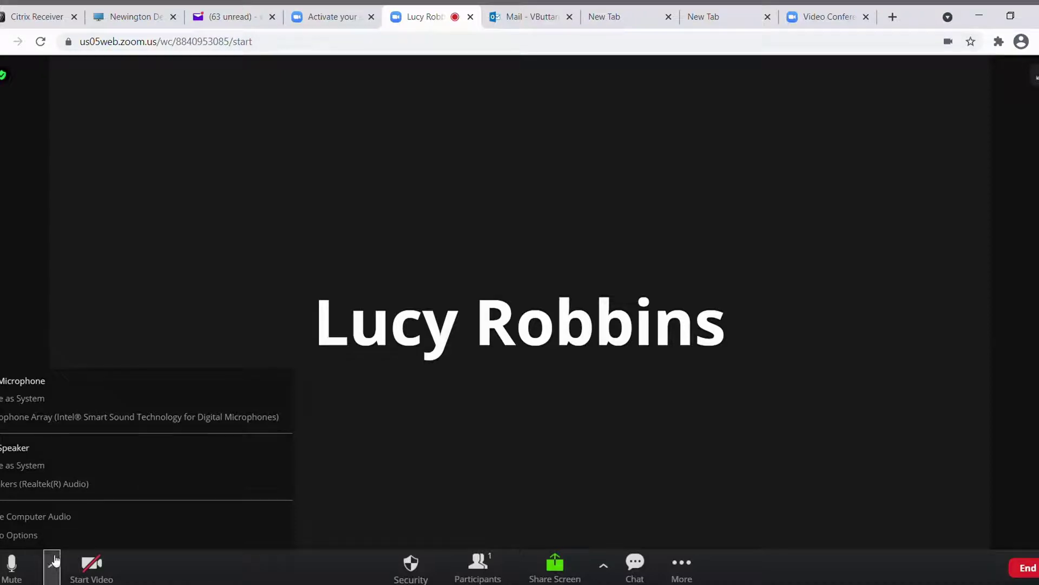
pyautogui.click(184, 575)
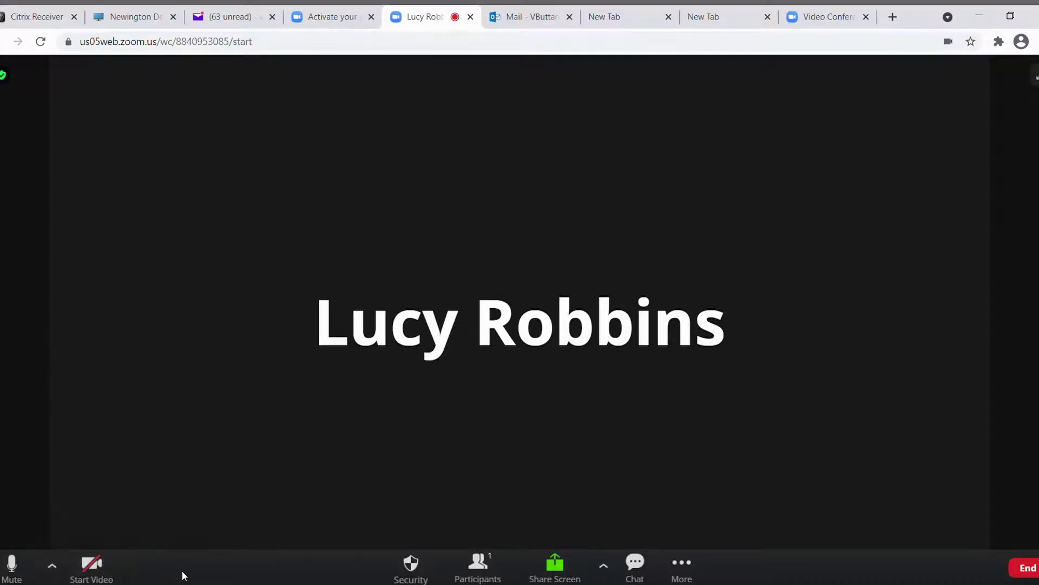
pyautogui.click(53, 569)
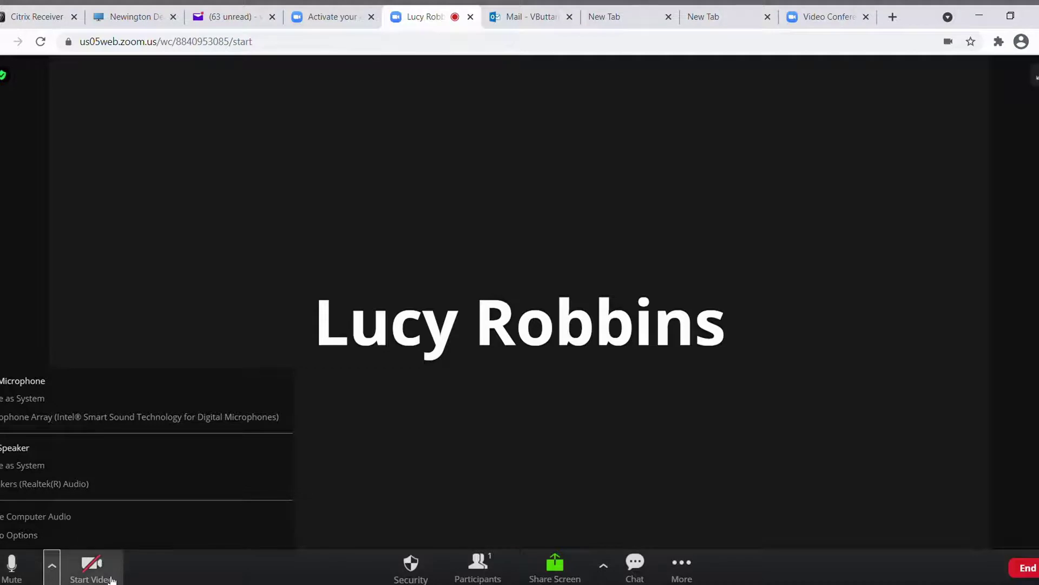
pyautogui.click(401, 507)
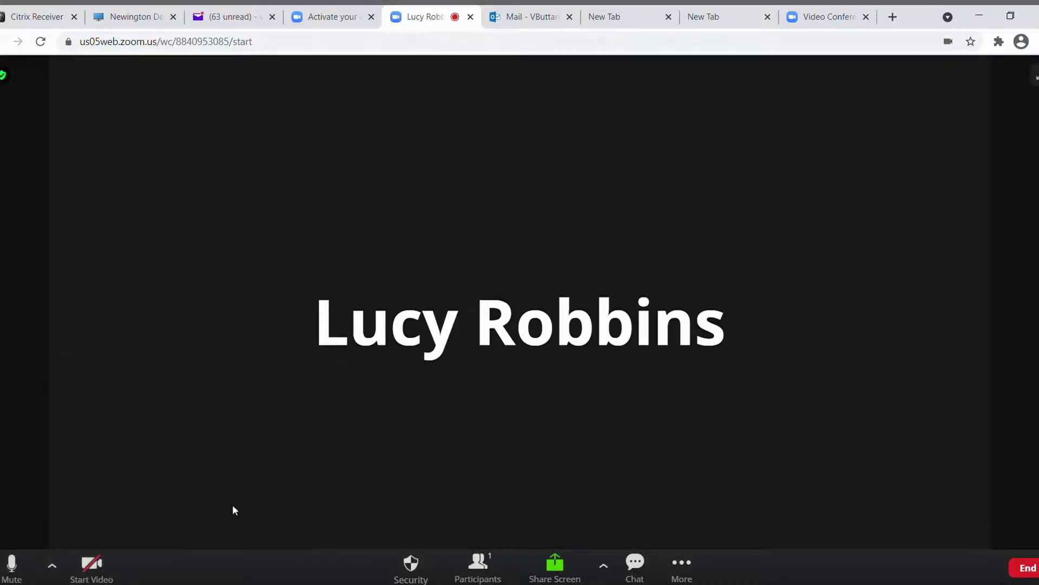
# Toggle mute, try the camera, and end the meeting for all participants.
pyautogui.click(12, 572)
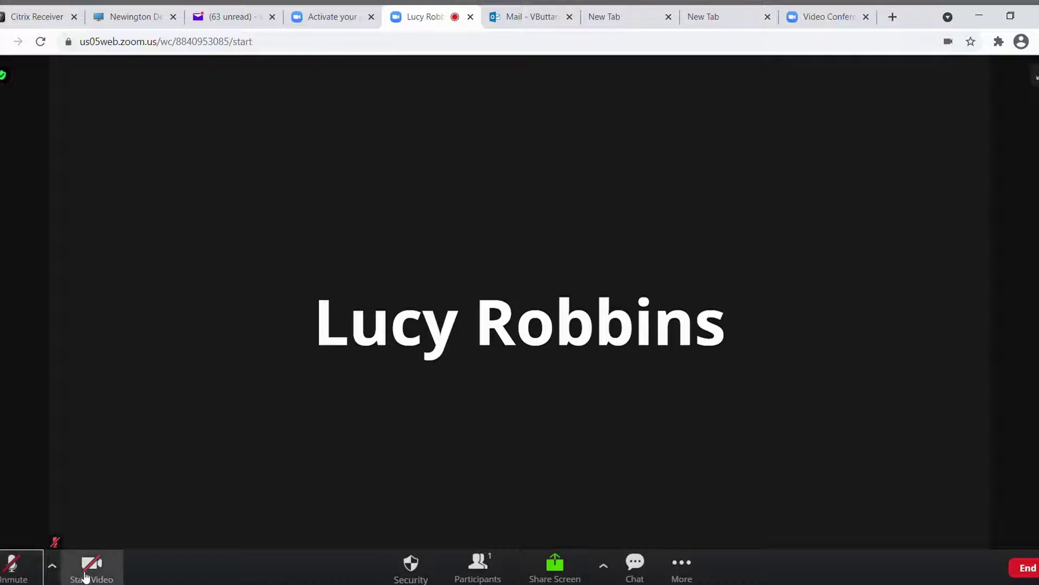
pyautogui.click(27, 573)
pyautogui.click(28, 573)
pyautogui.click(94, 577)
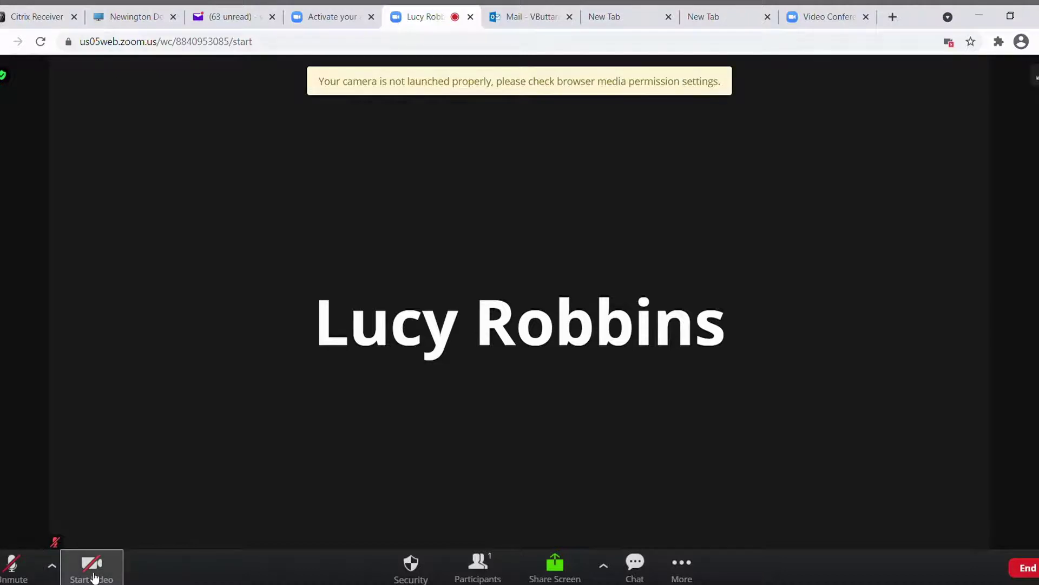
pyautogui.click(93, 577)
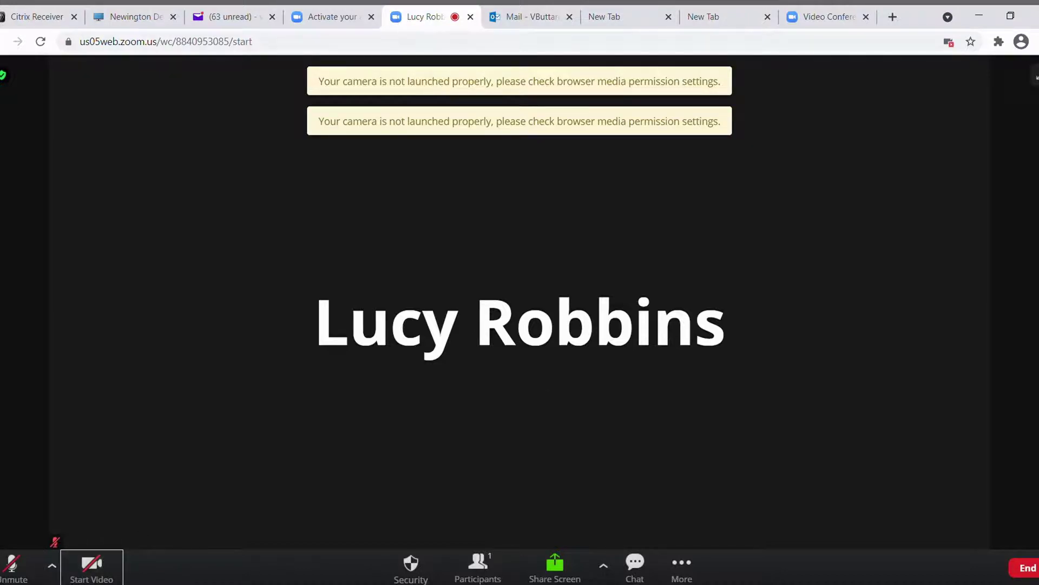
pyautogui.click(1025, 567)
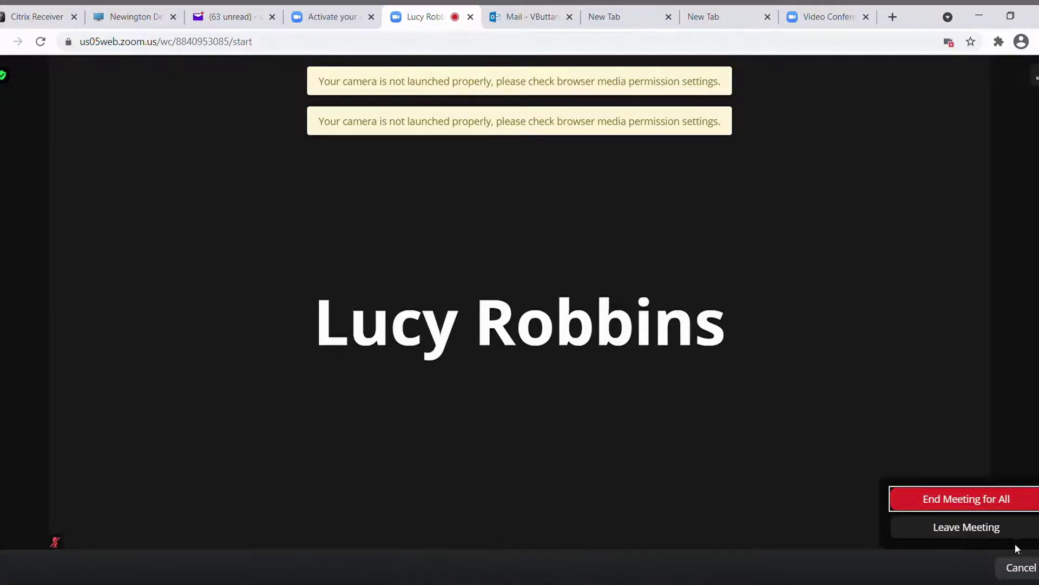
pyautogui.click(995, 507)
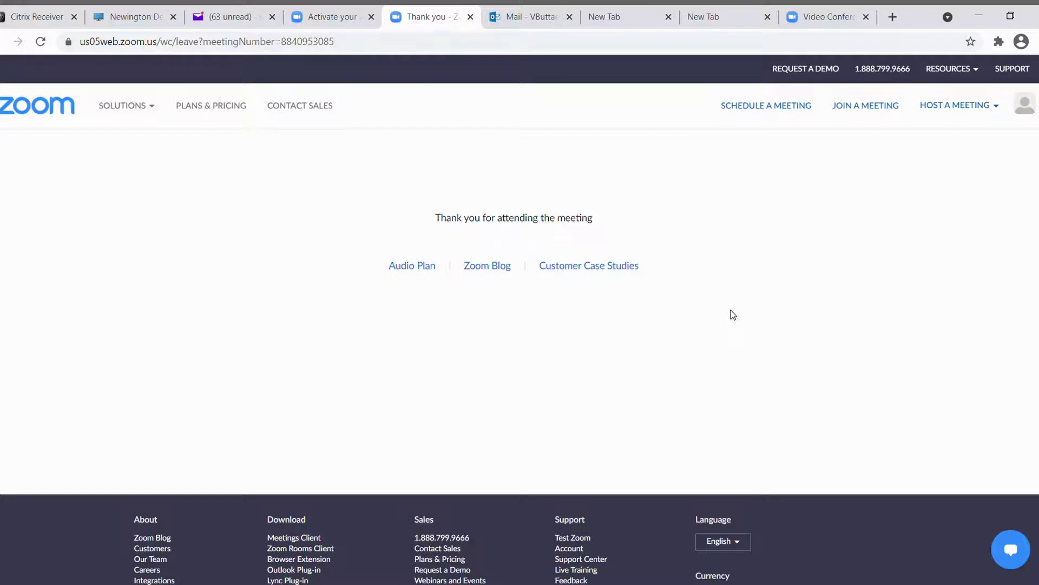
# Open a new meeting schedule form, keeping the topic 'My Meeting'.
pyautogui.click(752, 109)
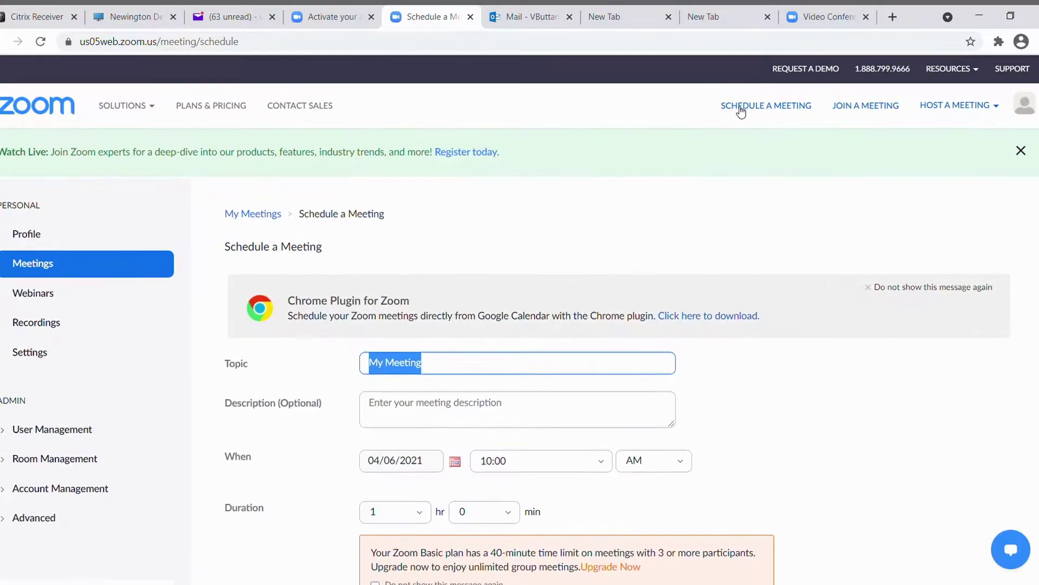
pyautogui.scroll(-3, 242, 303)
pyautogui.scroll(-10, 245, 365)
pyautogui.scroll(9, 245, 365)
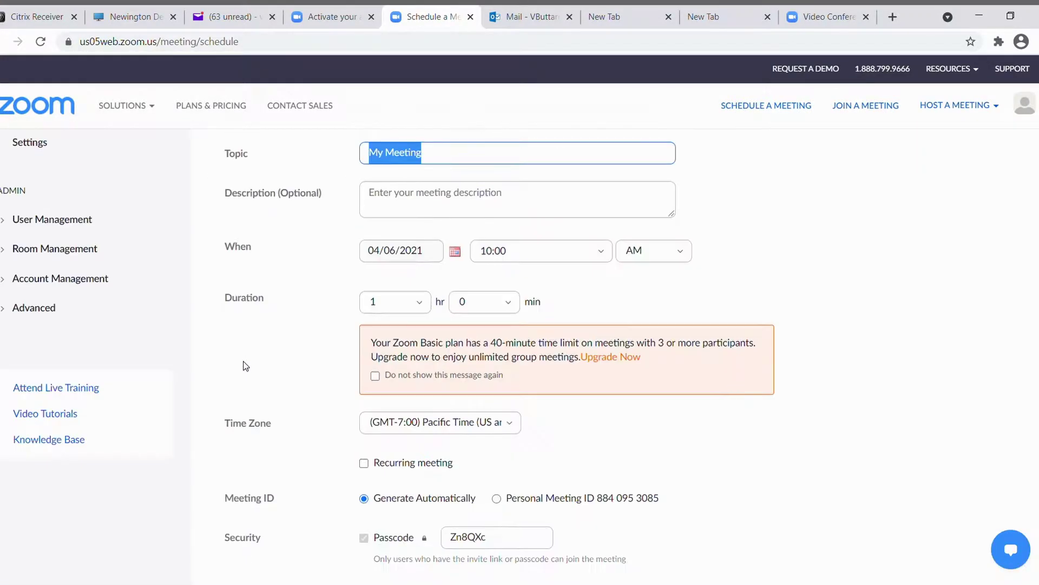
pyautogui.scroll(4, 245, 366)
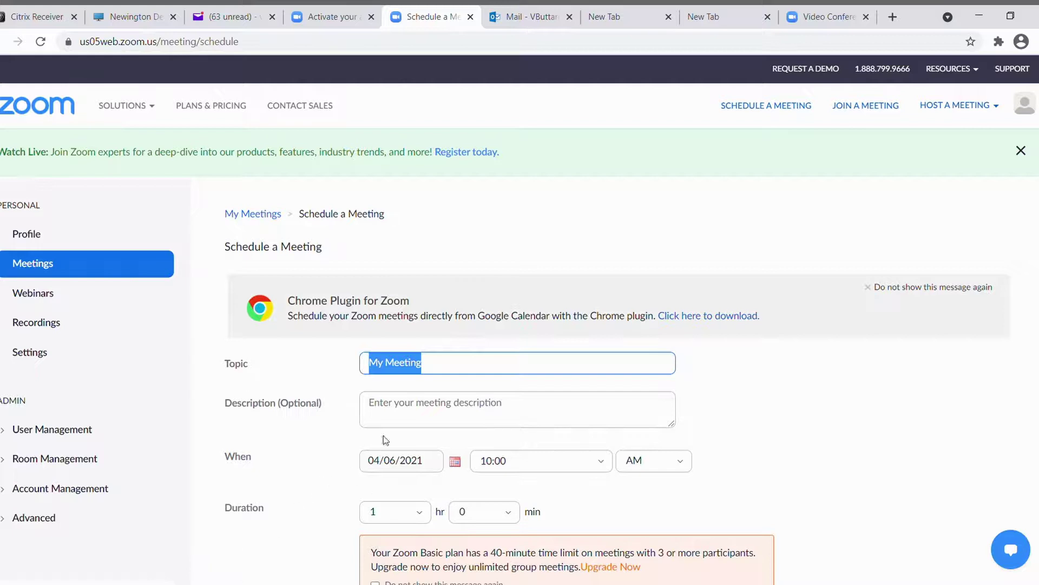
pyautogui.click(430, 411)
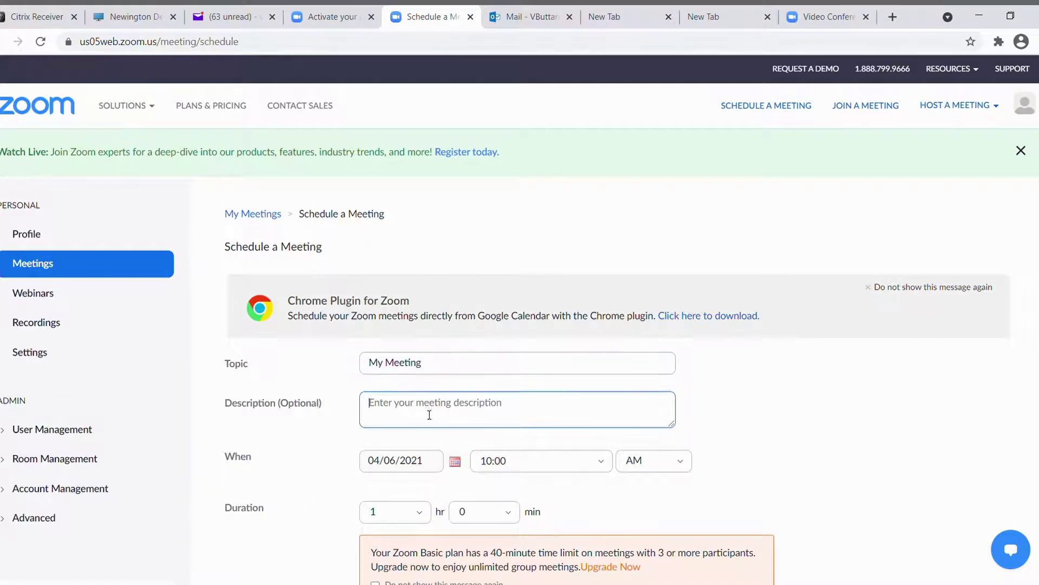
pyautogui.click(430, 362)
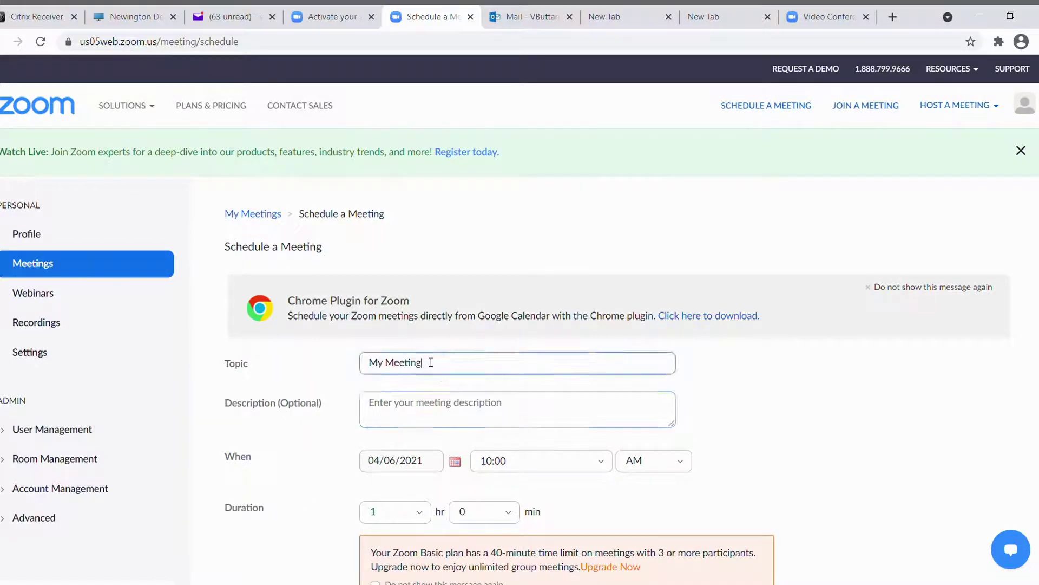
pyautogui.click(430, 409)
pyautogui.scroll(-3, 430, 410)
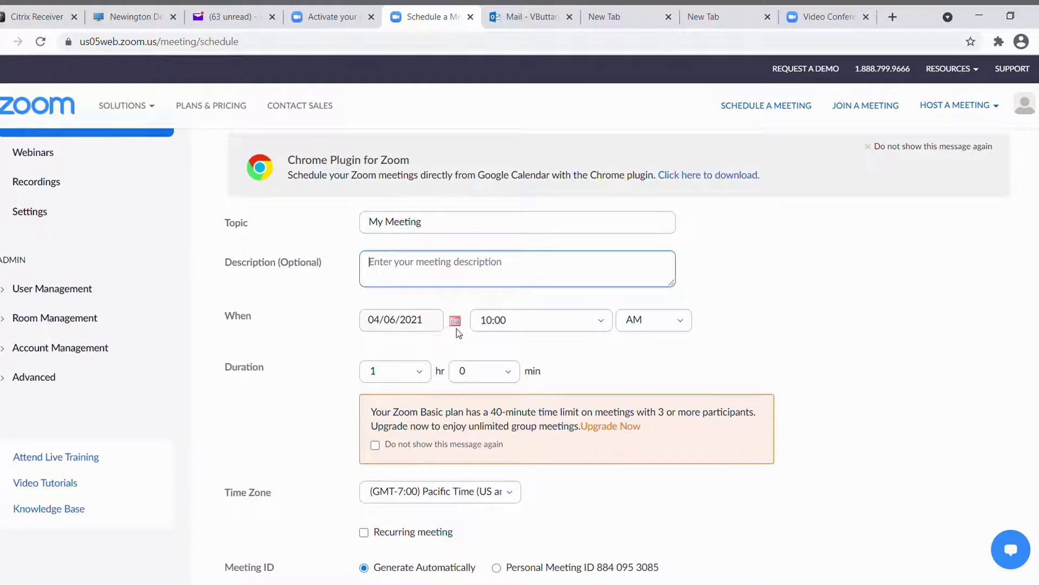
# Set the start time for 04/06/2021 to 12:30 PM.
pyautogui.click(608, 323)
pyautogui.click(608, 323)
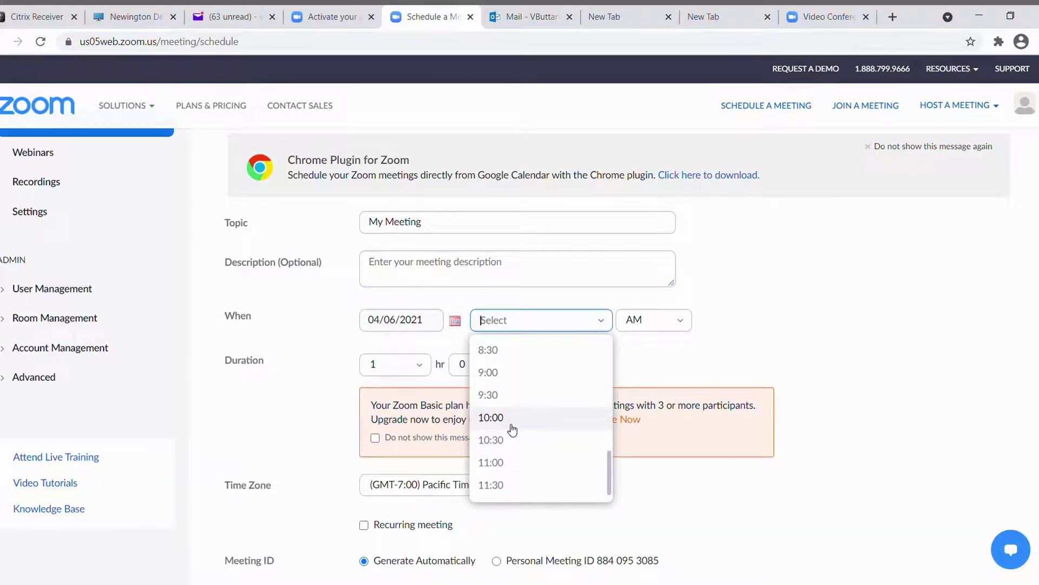
pyautogui.scroll(-1, 510, 467)
pyautogui.scroll(4, 516, 441)
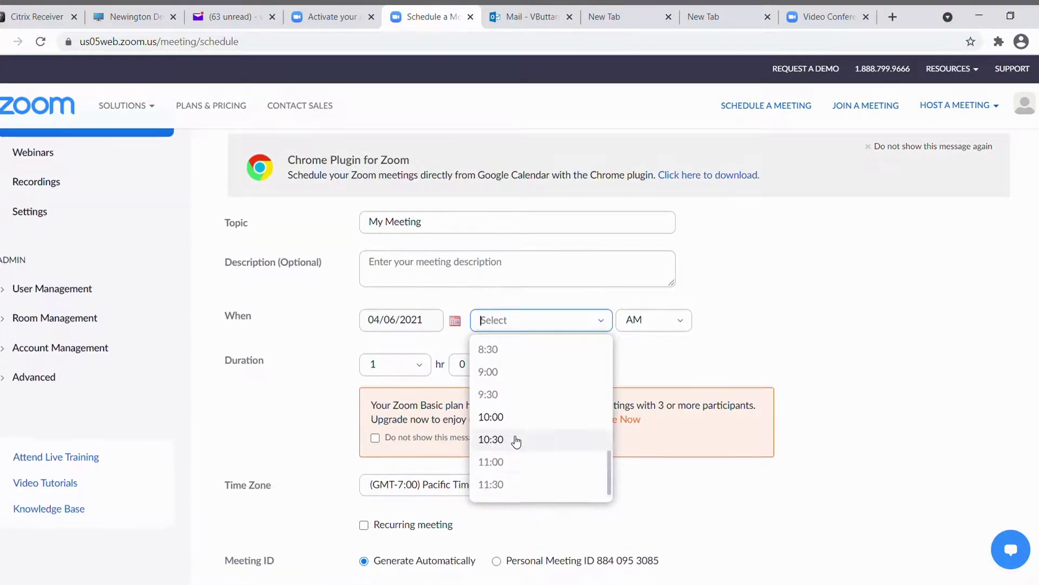
pyautogui.scroll(3, 516, 441)
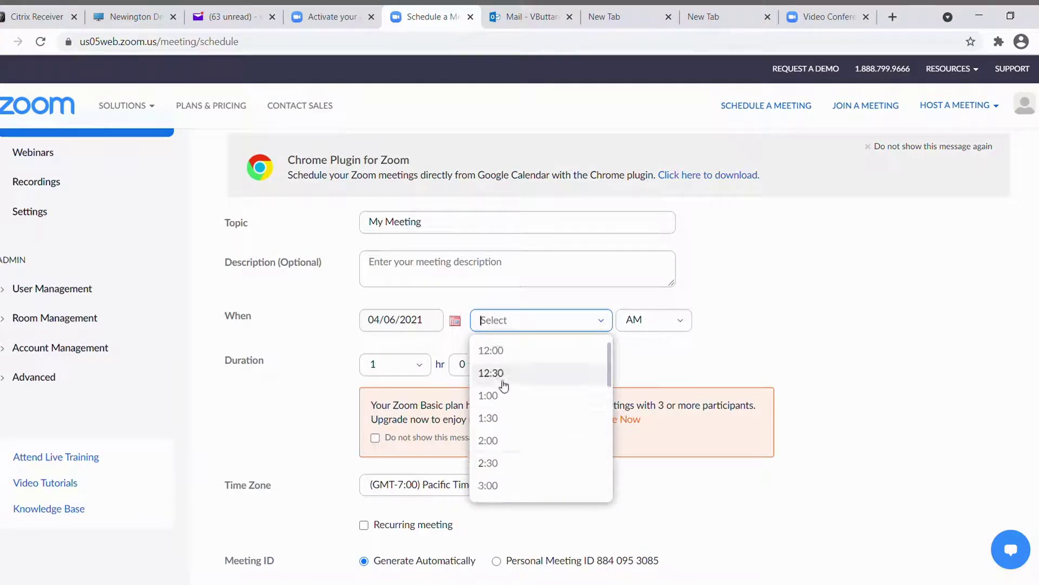
pyautogui.click(499, 373)
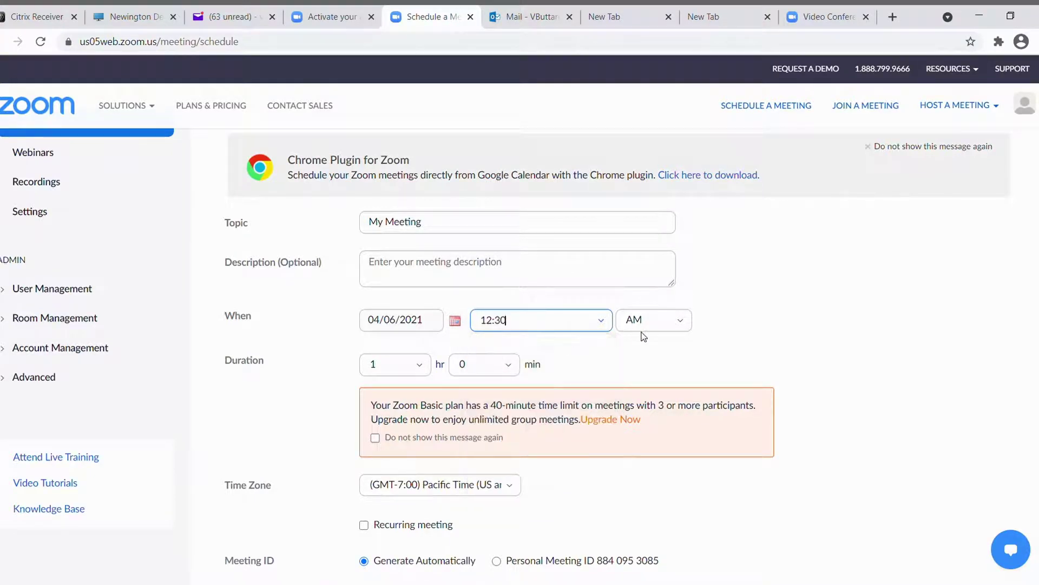
pyautogui.click(655, 326)
pyautogui.click(647, 374)
pyautogui.scroll(-1, 327, 485)
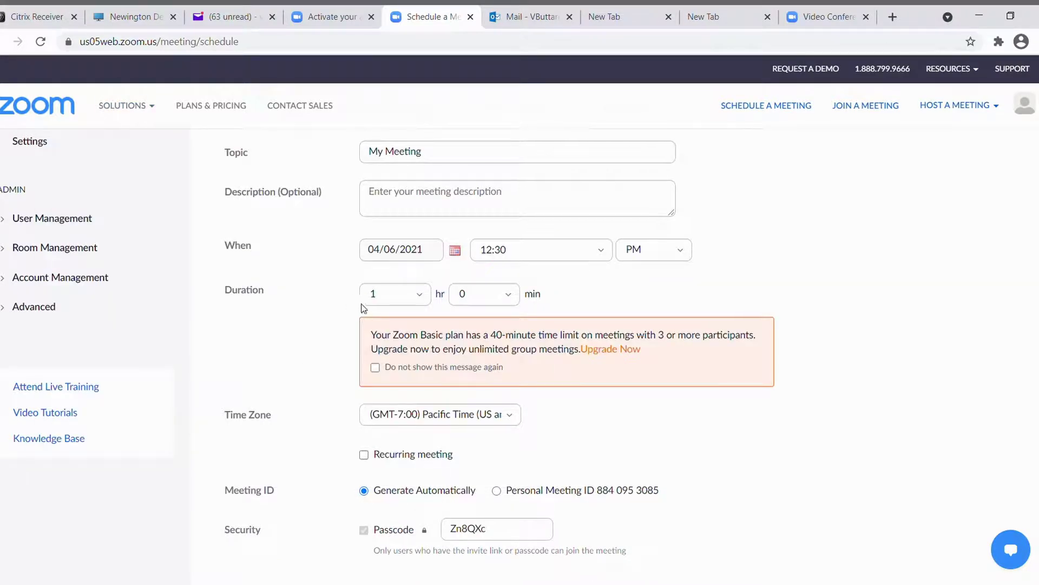
# Keep the meeting duration at 1 hour, noting the 40-minute limit.
pyautogui.click(420, 295)
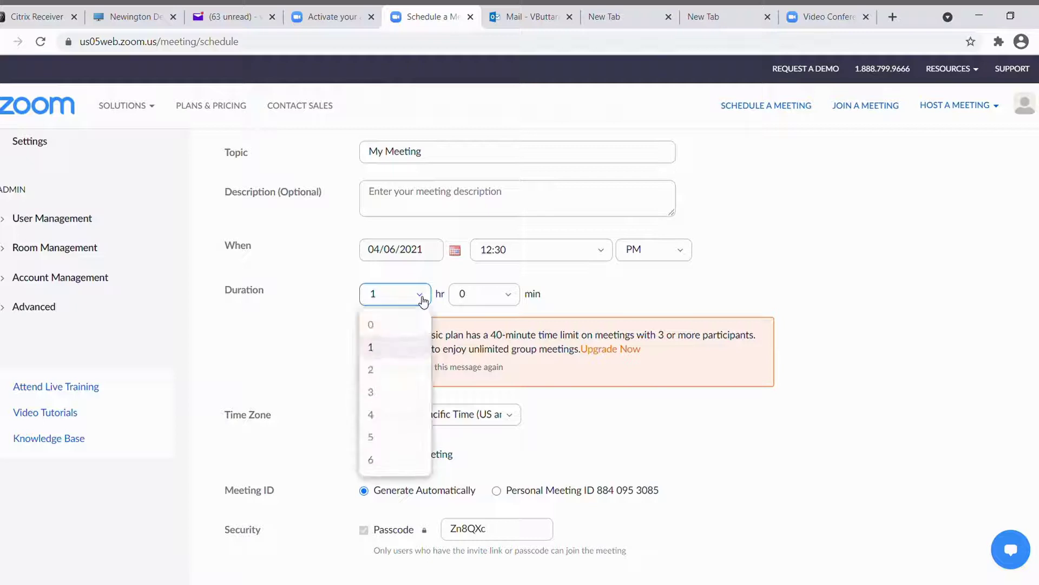
pyautogui.click(421, 296)
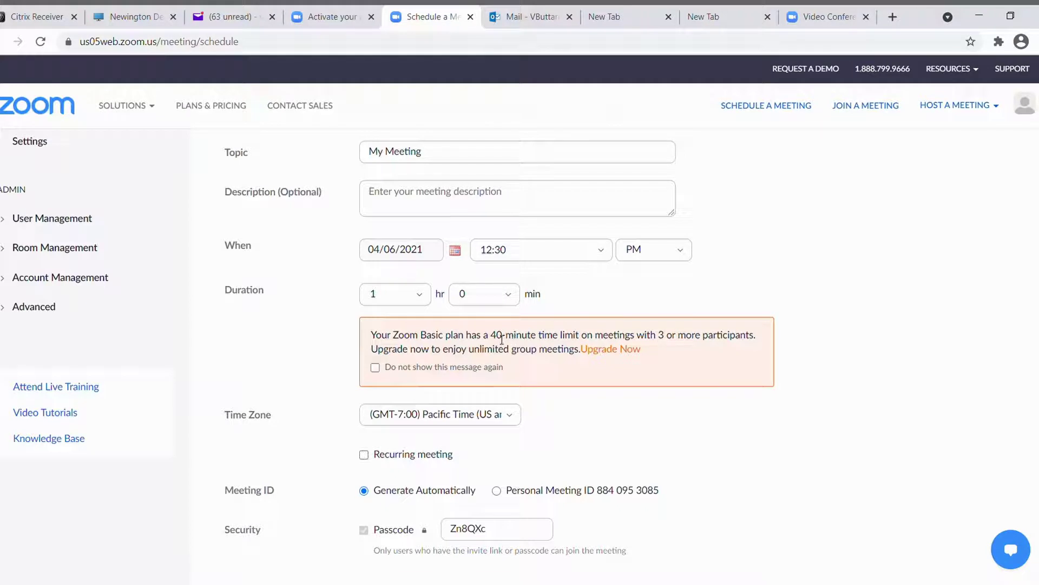
pyautogui.moveTo(491, 340); pyautogui.dragTo(510, 340)
pyautogui.click(326, 345)
# Tick Recurring meeting, then untick it so the meeting occurs only once.
pyautogui.scroll(-3, 374, 331)
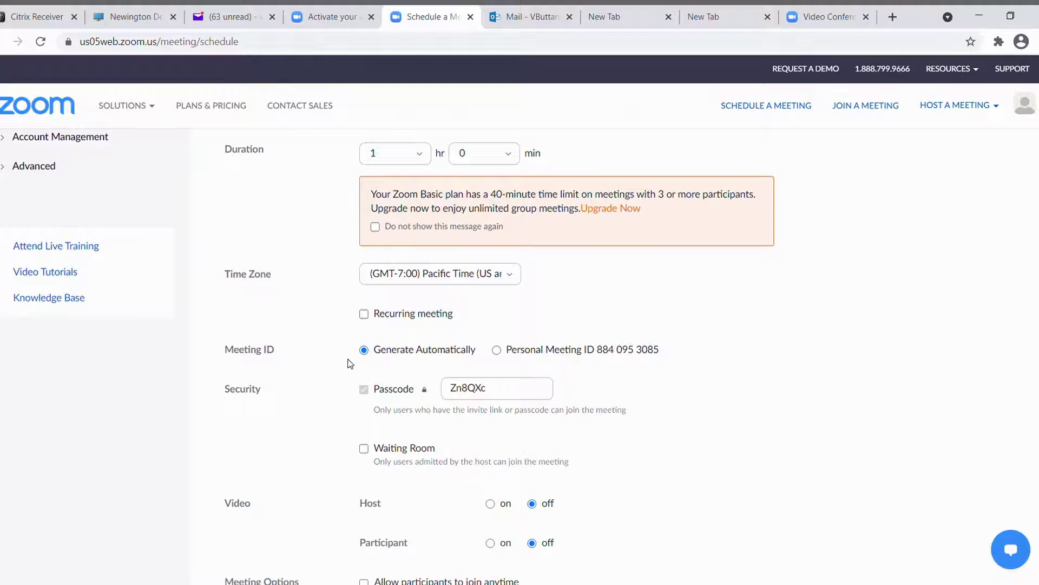
pyautogui.click(364, 314)
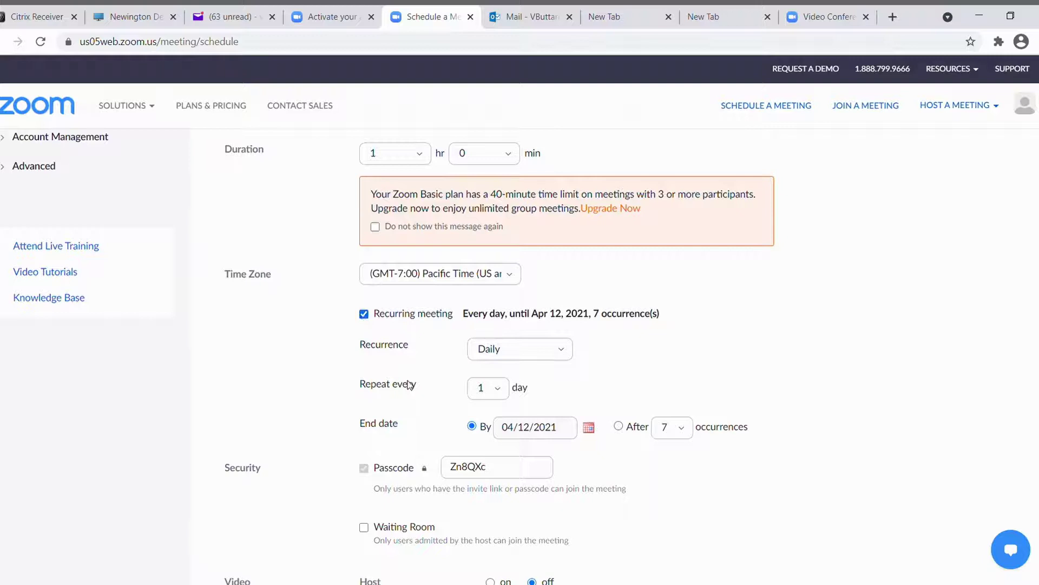
pyautogui.scroll(-1, 385, 389)
pyautogui.scroll(-1, 385, 388)
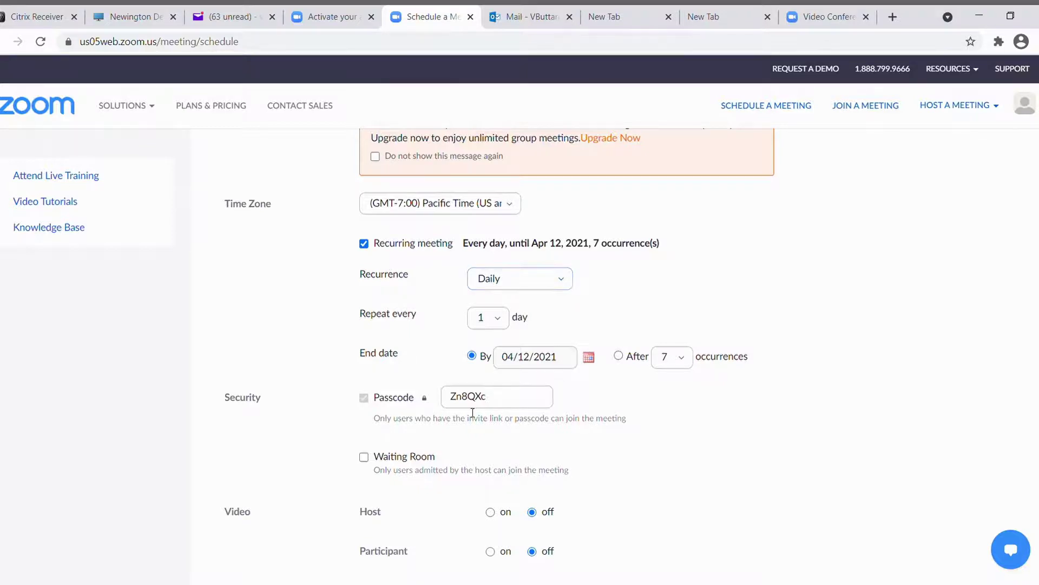
pyautogui.scroll(-1, 473, 379)
pyautogui.scroll(1, 475, 338)
pyautogui.scroll(1, 344, 379)
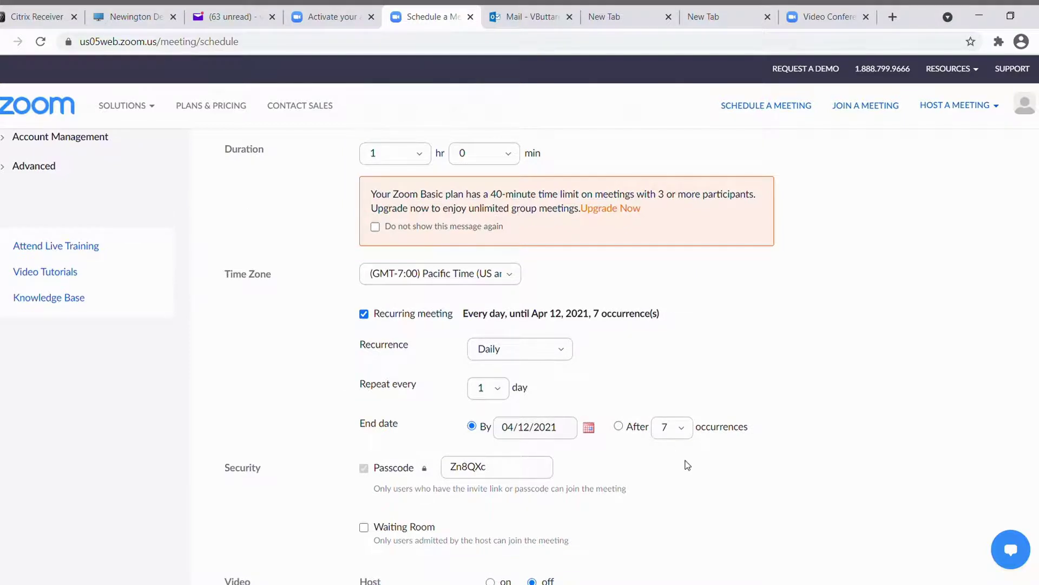
pyautogui.scroll(-1, 685, 465)
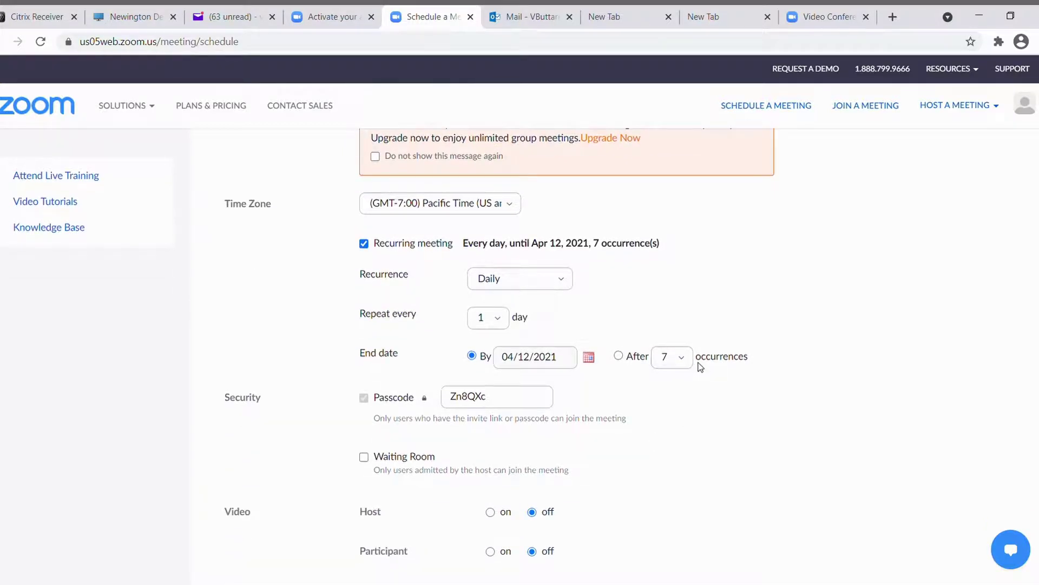
pyautogui.scroll(-1, 392, 382)
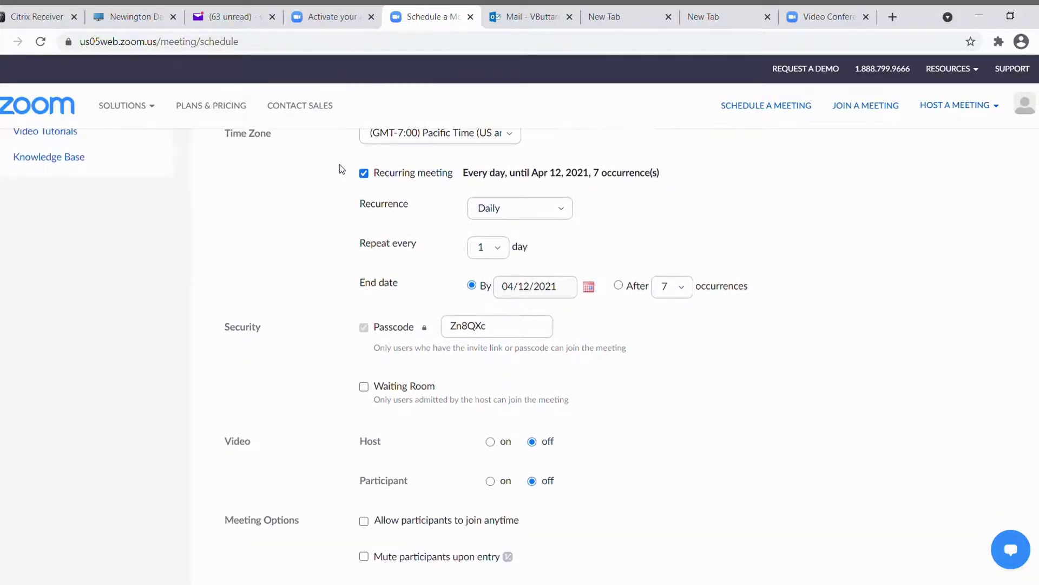
pyautogui.click(360, 172)
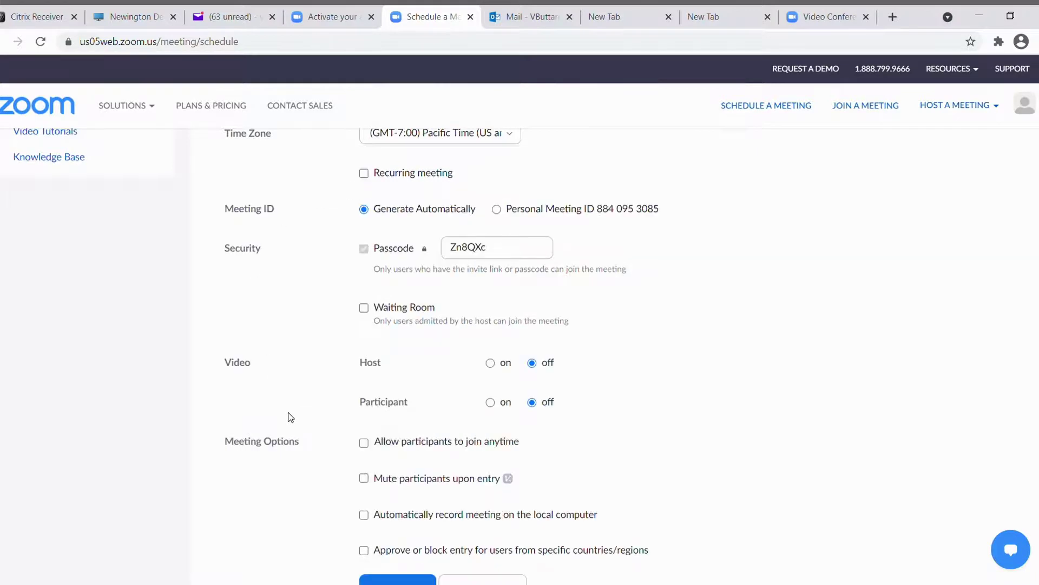
# Enable the waiting room, set host and participant video on, and leave local auto-recording off.
pyautogui.click(365, 313)
pyautogui.scroll(-1, 387, 353)
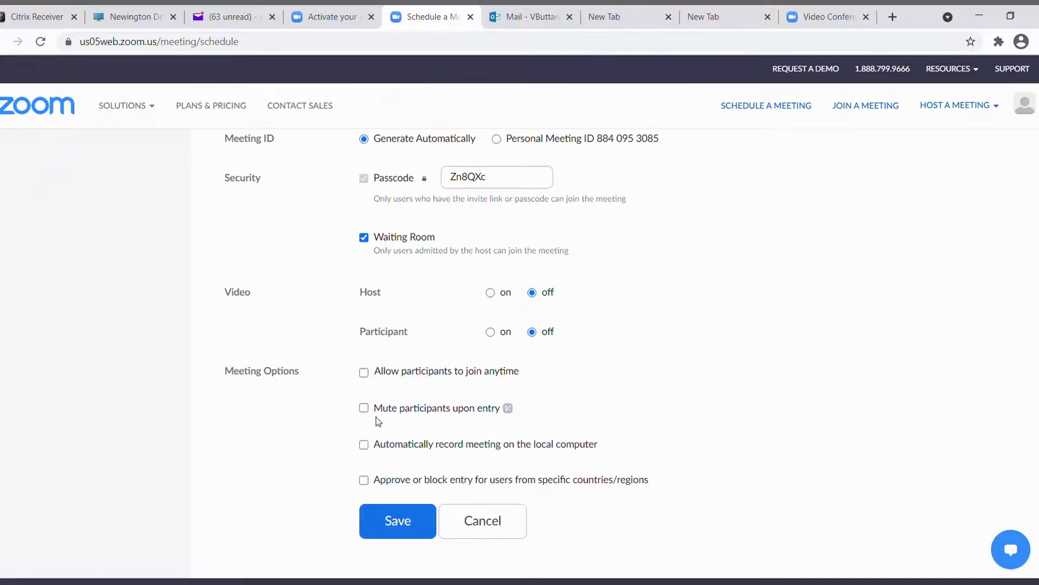
pyautogui.click(490, 292)
pyautogui.click(490, 331)
pyautogui.scroll(-2, 313, 437)
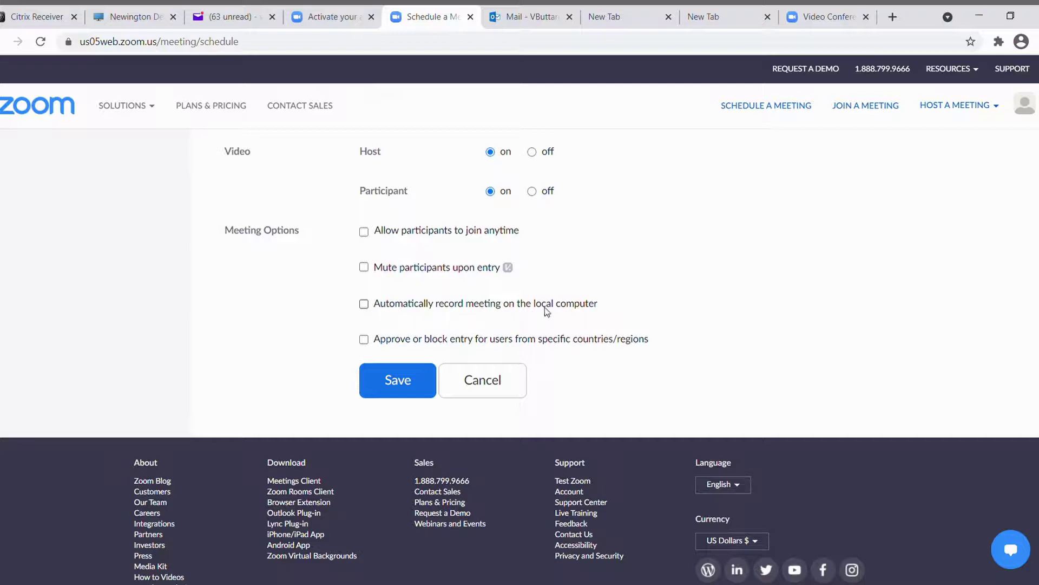
pyautogui.click(364, 303)
pyautogui.scroll(1, 306, 346)
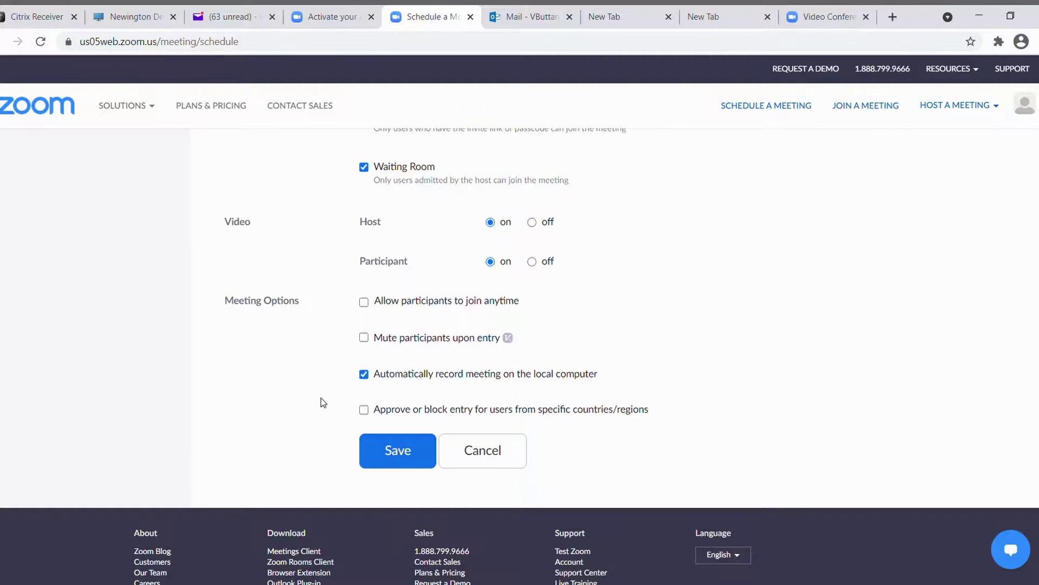
pyautogui.click(363, 375)
# Save My Meeting and bring up its invitation text from the meeting page.
pyautogui.click(398, 451)
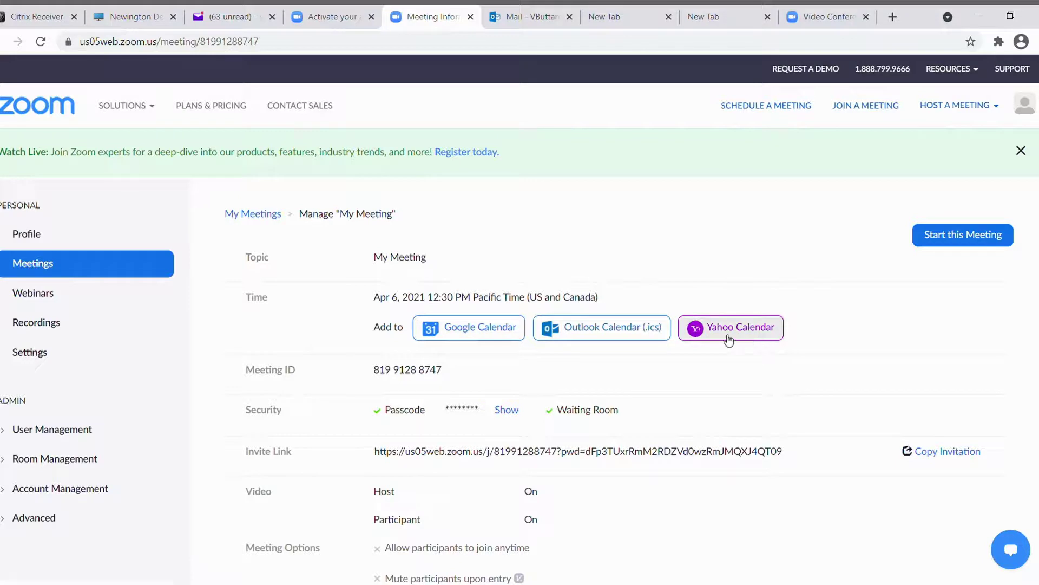
pyautogui.scroll(-3, 403, 438)
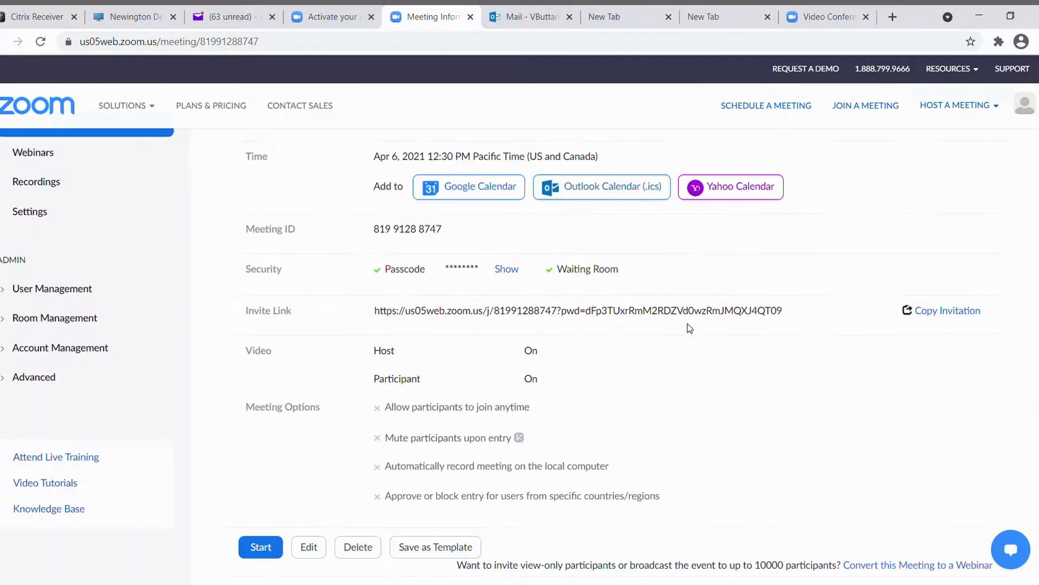
pyautogui.click(946, 312)
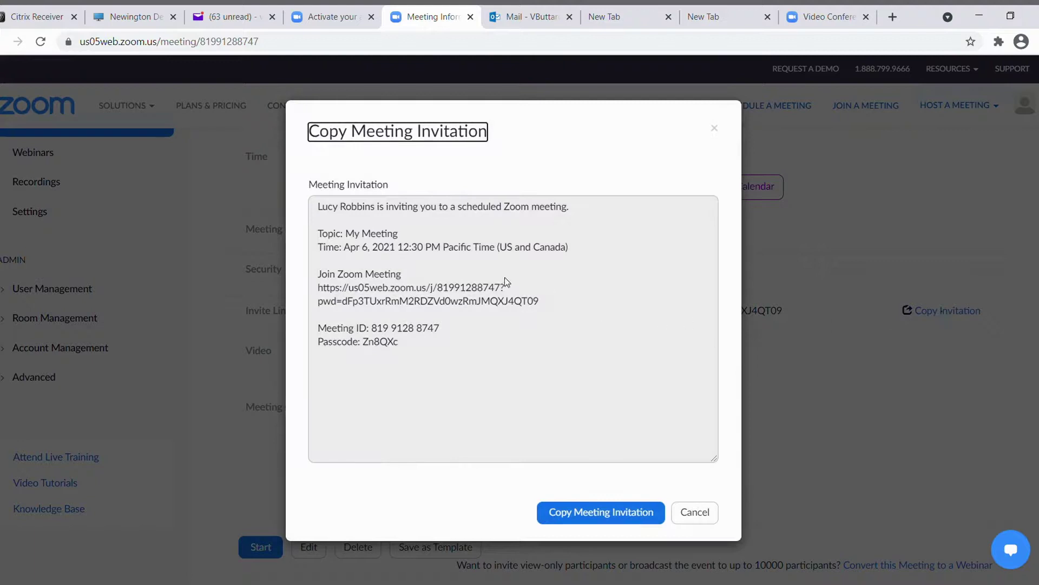
# Copy the meeting invitation to the clipboard, close the dialog, and go to Meetings.
pyautogui.click(598, 512)
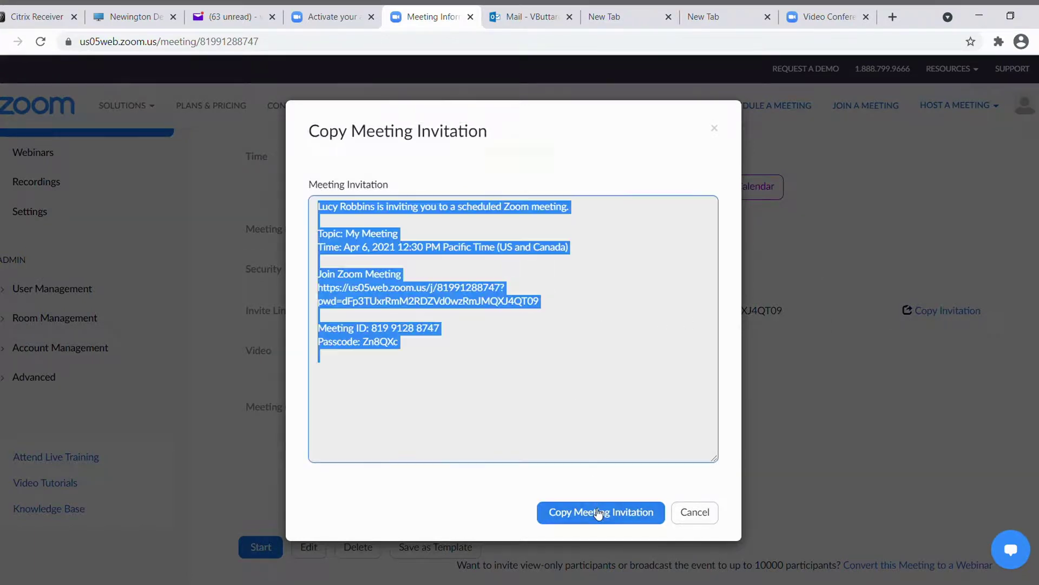
pyautogui.click(690, 511)
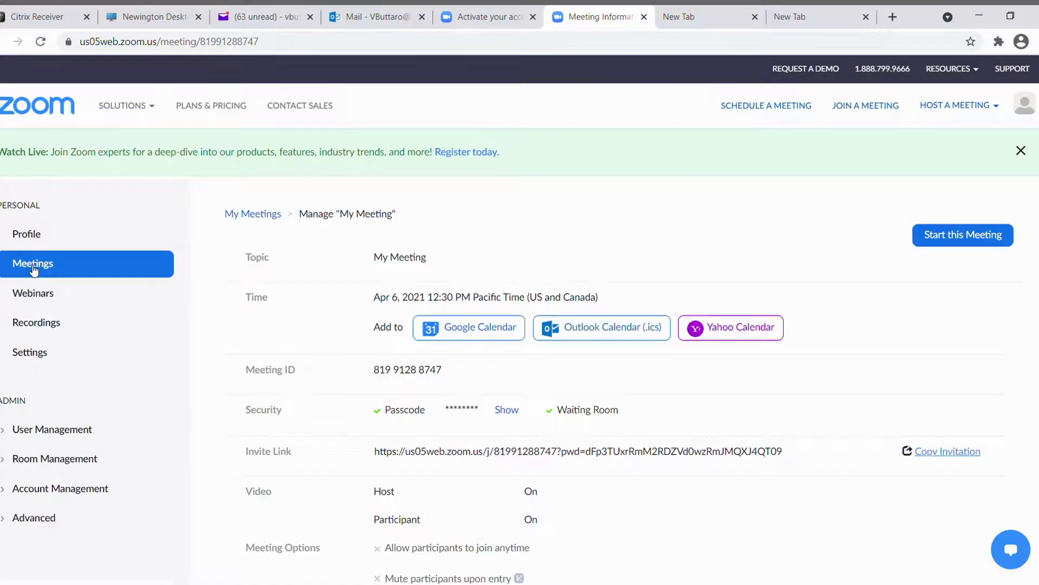
pyautogui.click(34, 266)
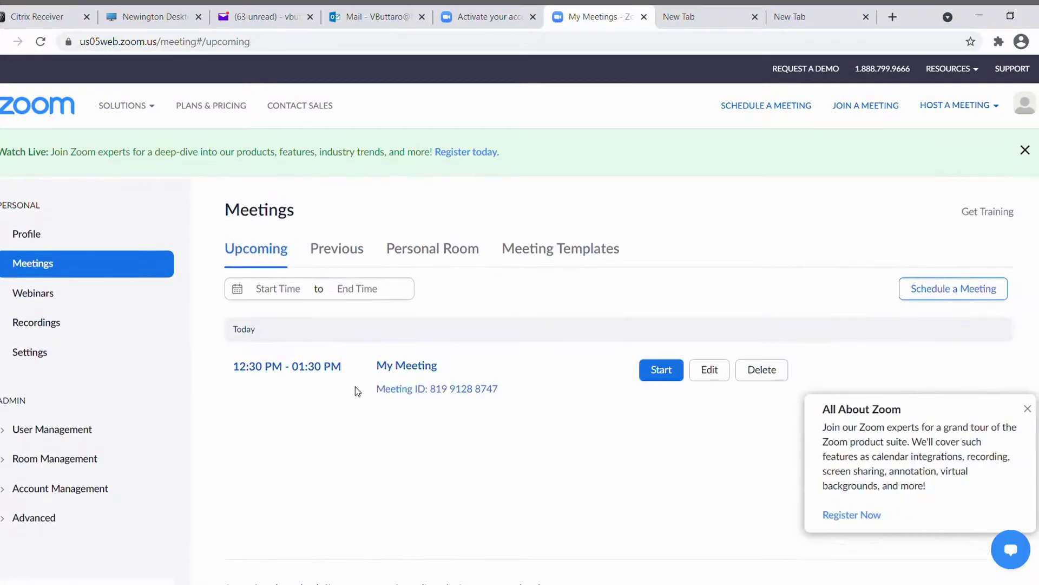
# Close the All About Zoom promo and start My Meeting from the meetings list.
pyautogui.click(1028, 408)
pyautogui.scroll(-3, 573, 279)
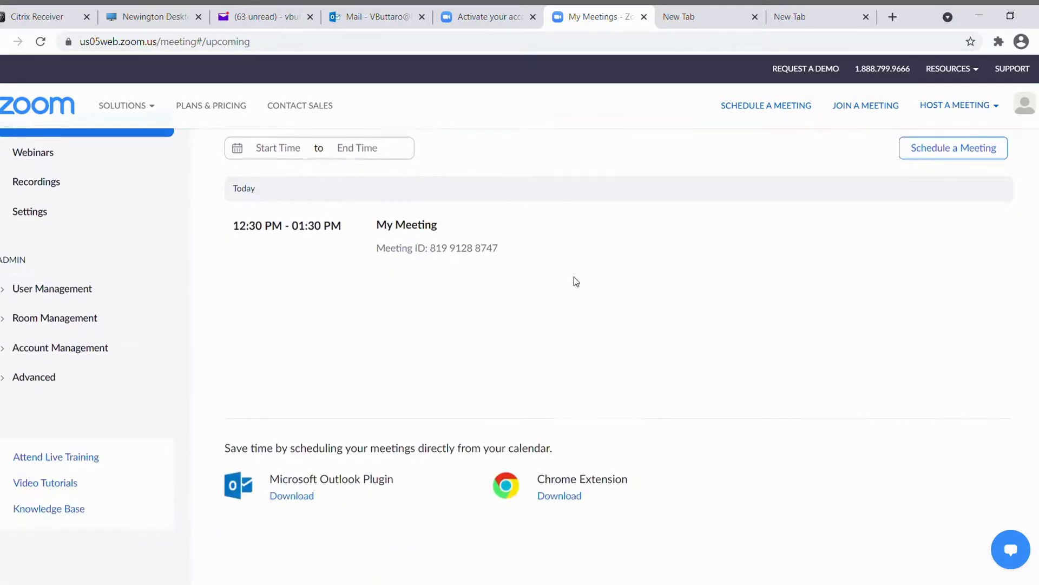
pyautogui.moveTo(722, 236)
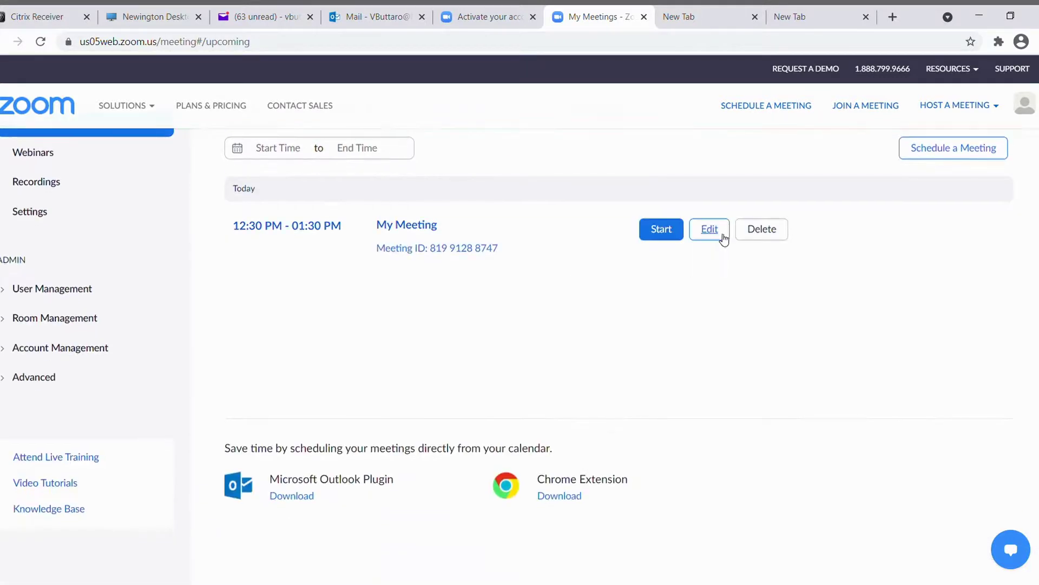
pyautogui.click(658, 231)
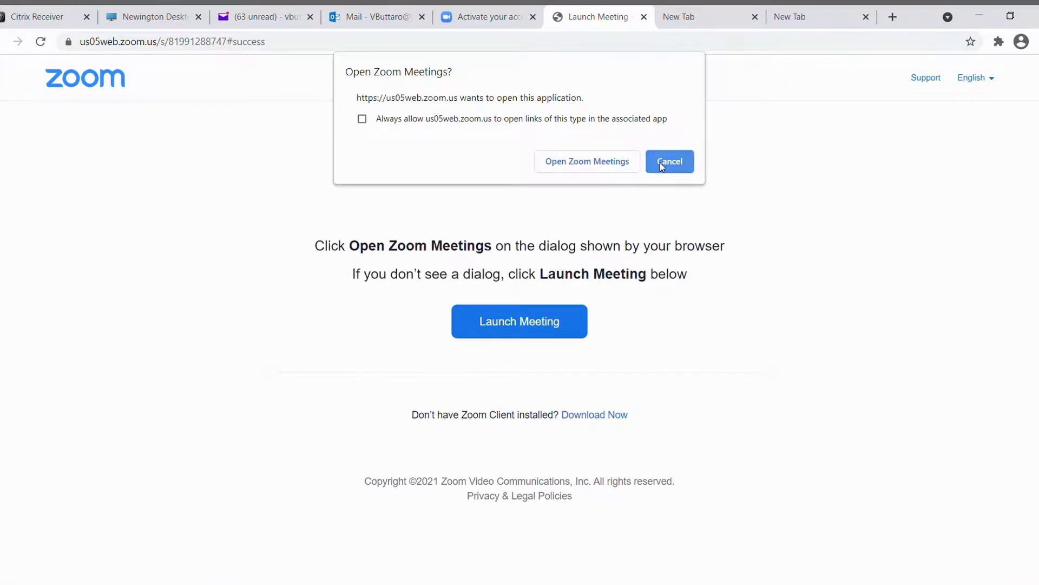
# Decline the desktop Zoom app prompt twice and join My Meeting from the browser.
pyautogui.click(670, 163)
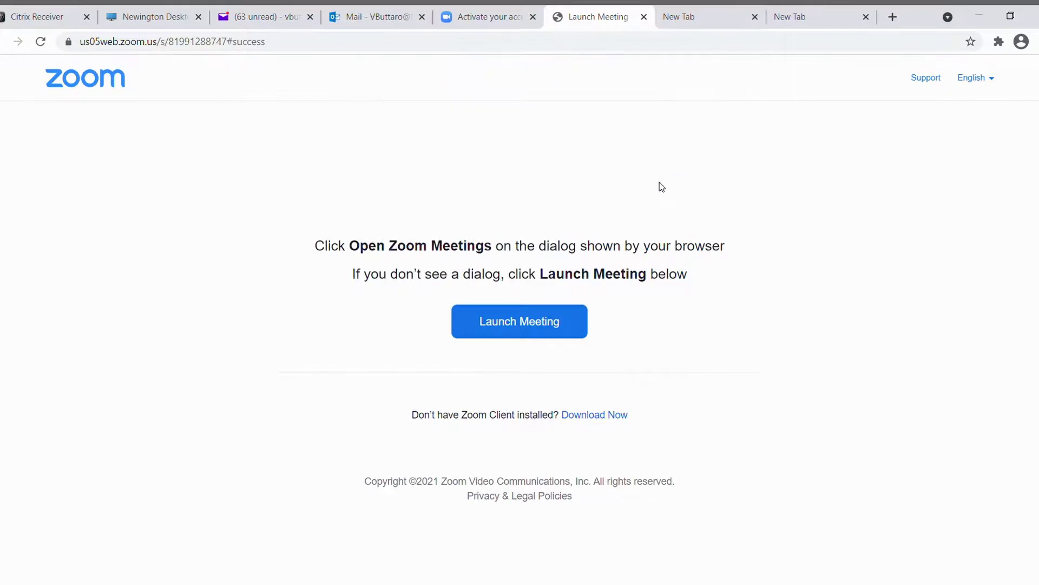
pyautogui.click(496, 327)
pyautogui.click(671, 164)
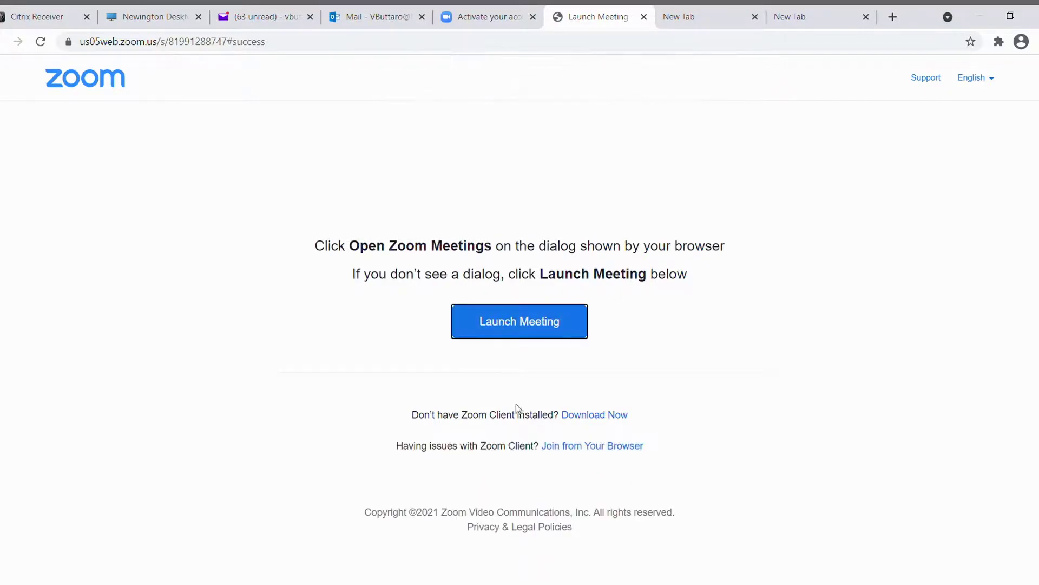
pyautogui.click(579, 446)
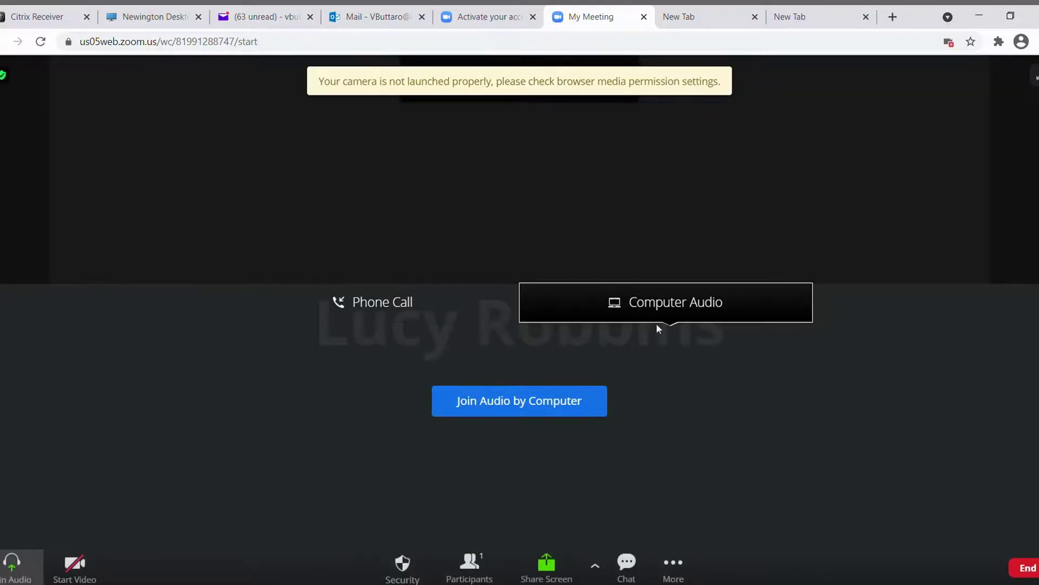
# Connect audio by computer, mute the microphone, and try starting the video.
pyautogui.click(528, 410)
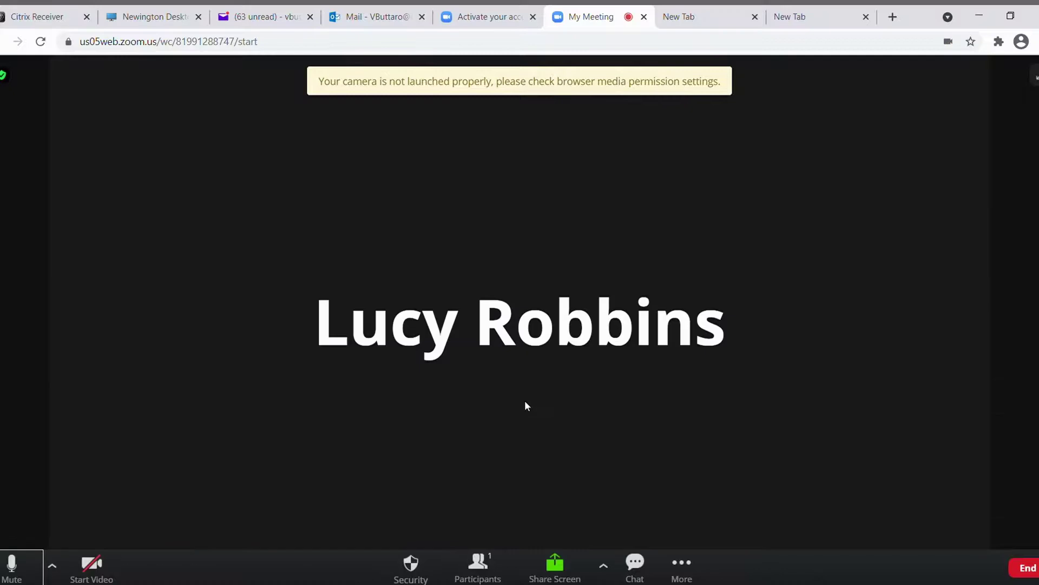
pyautogui.click(11, 566)
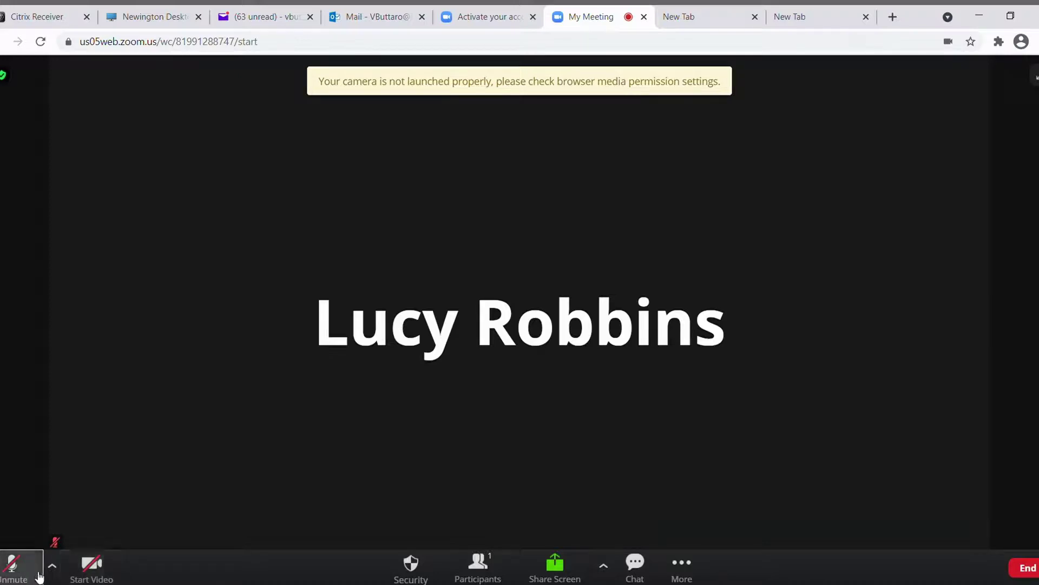
pyautogui.click(107, 580)
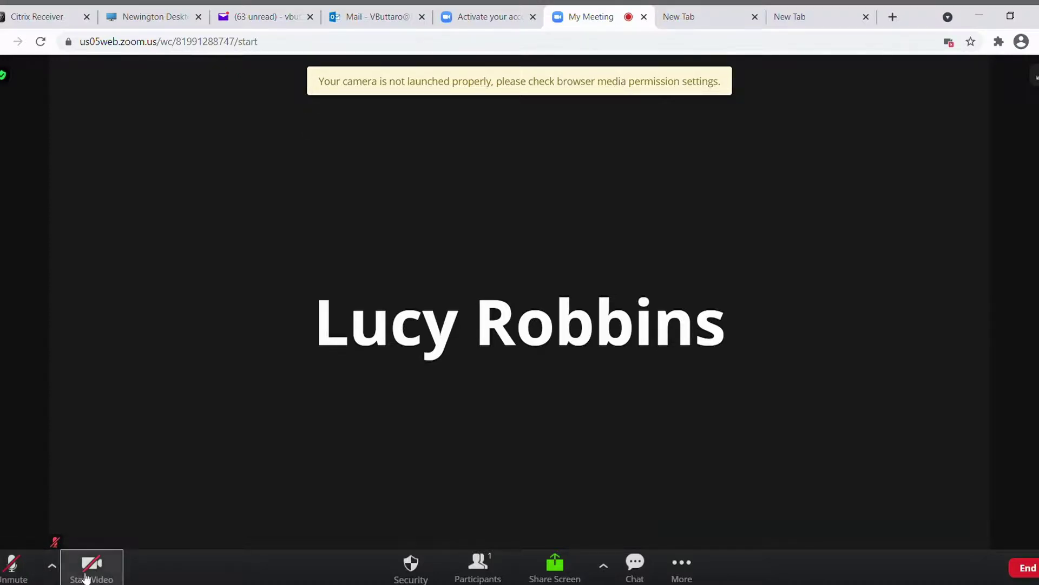